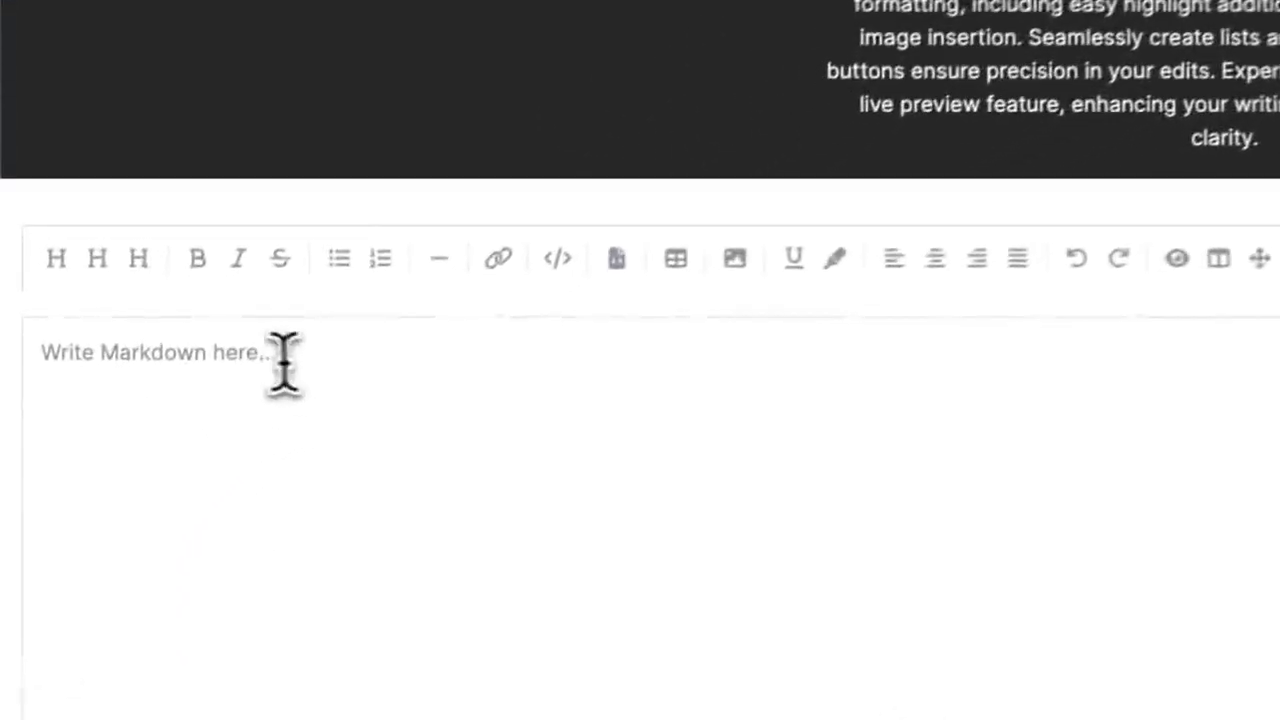
# Turn on the side-by-side live preview and write a line introducing the author by first name as being "from Markdowner.com".
pyautogui.click(125, 505)
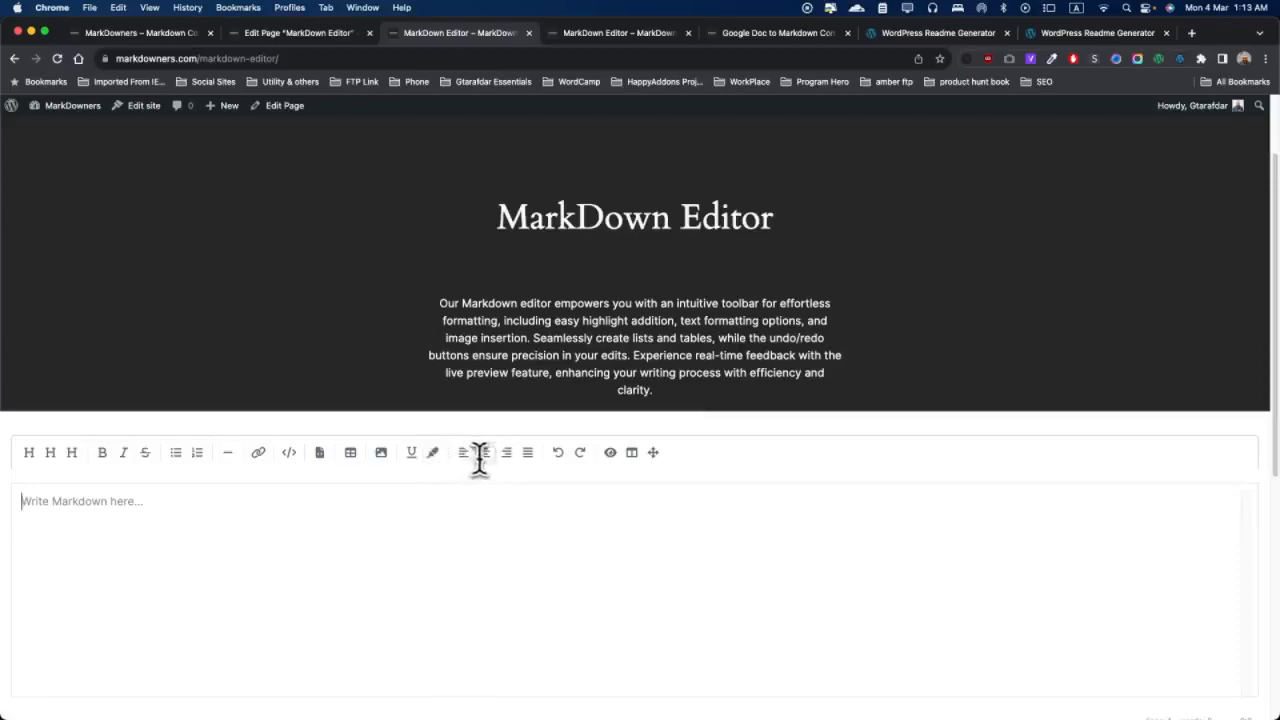
pyautogui.click(636, 462)
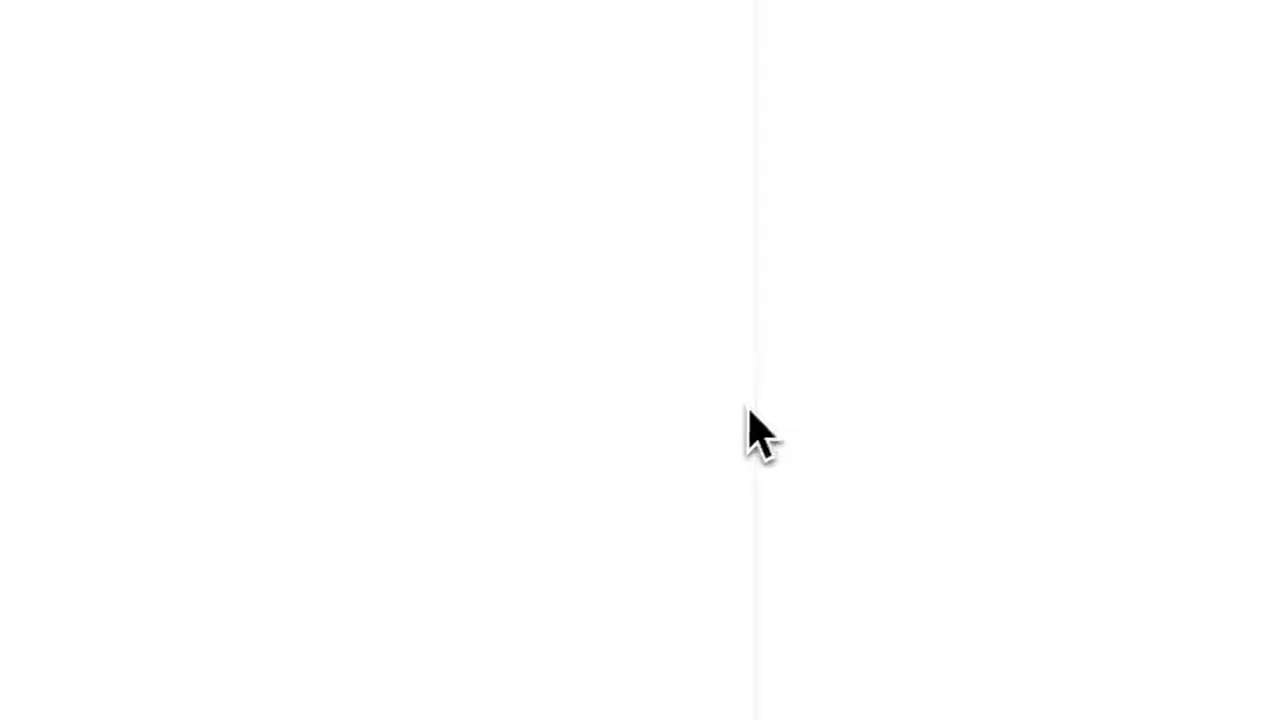
pyautogui.click(280, 168)
pyautogui.write('I am gi')
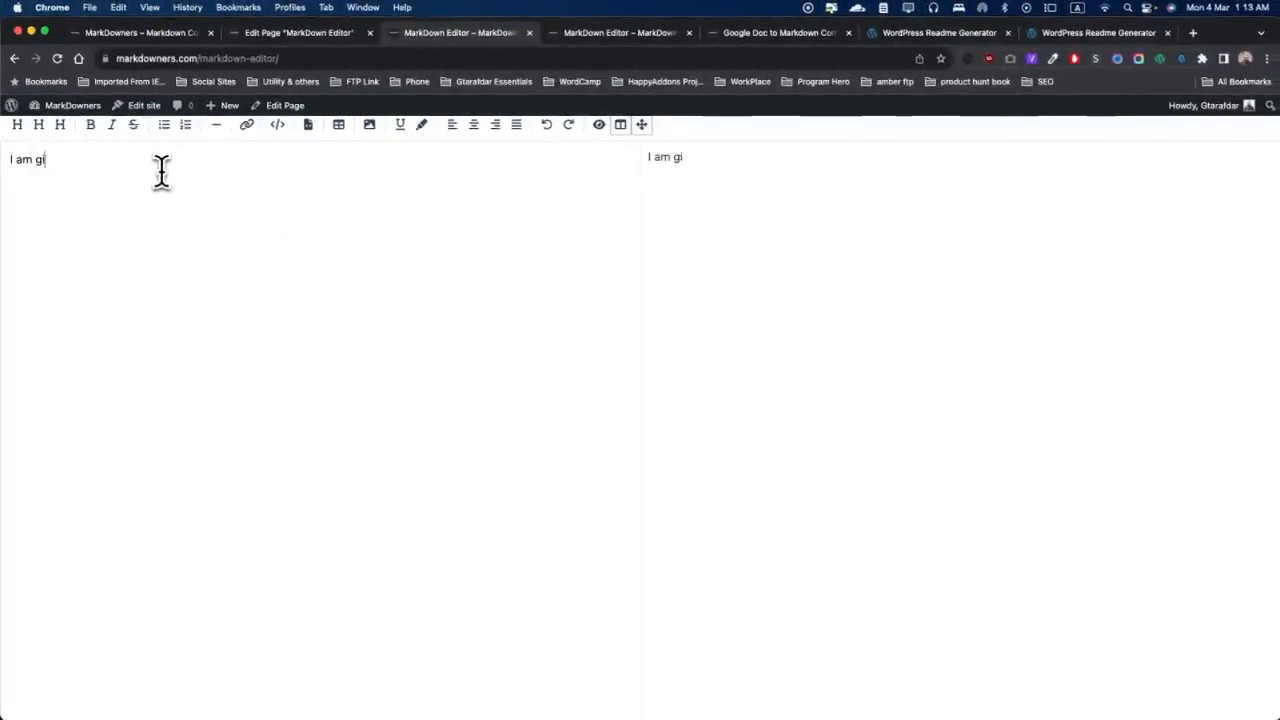
pyautogui.press('BackSpace')
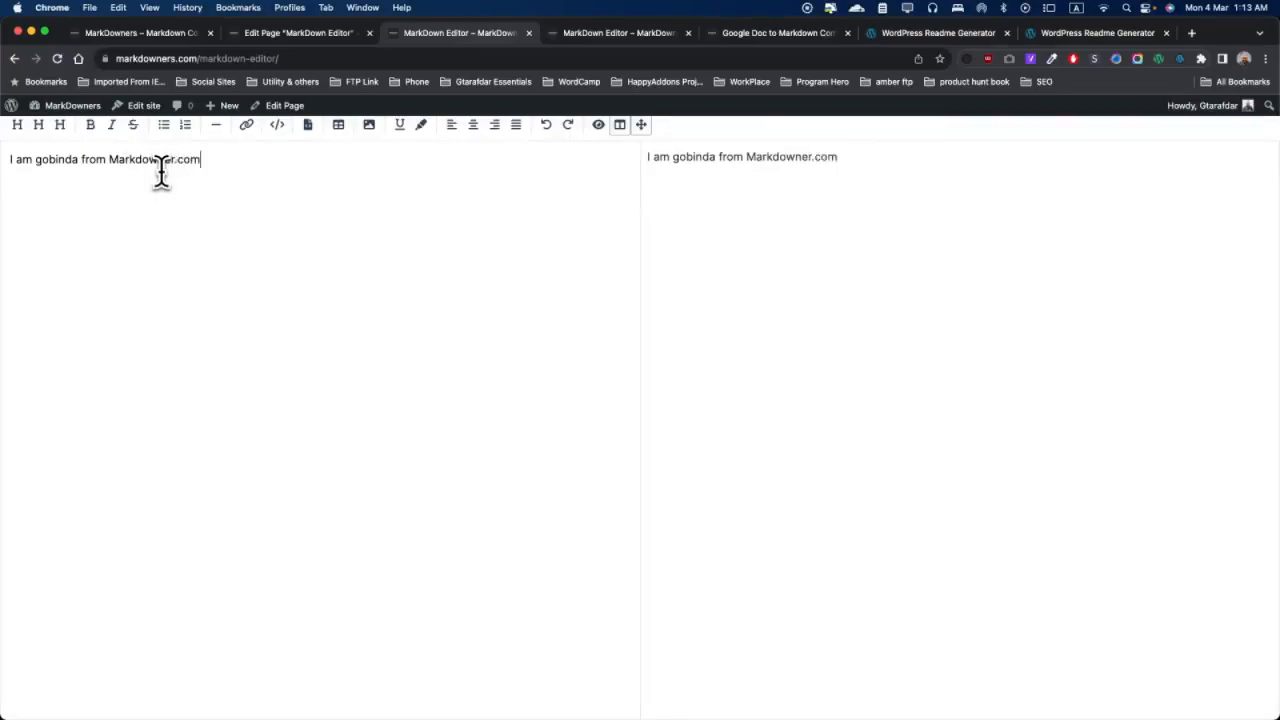
# Format the whole introduction line as a level-one heading.
pyautogui.click(58, 159)
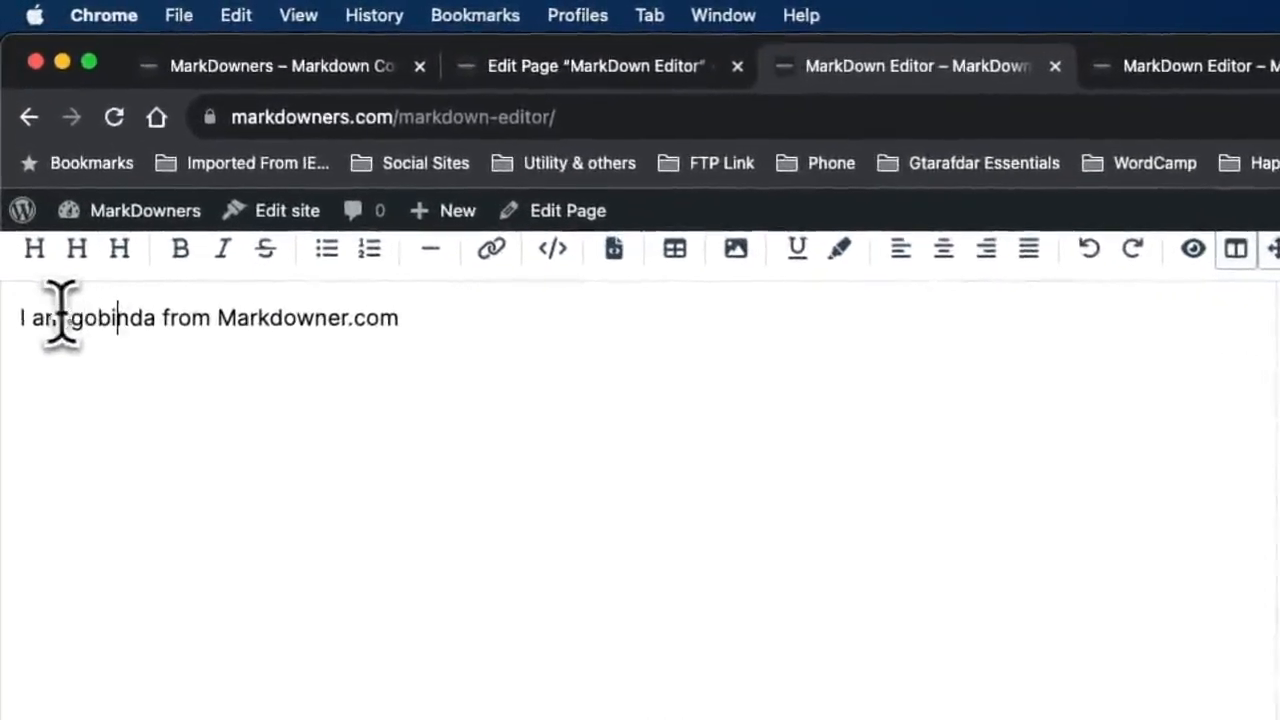
pyautogui.click(18, 318)
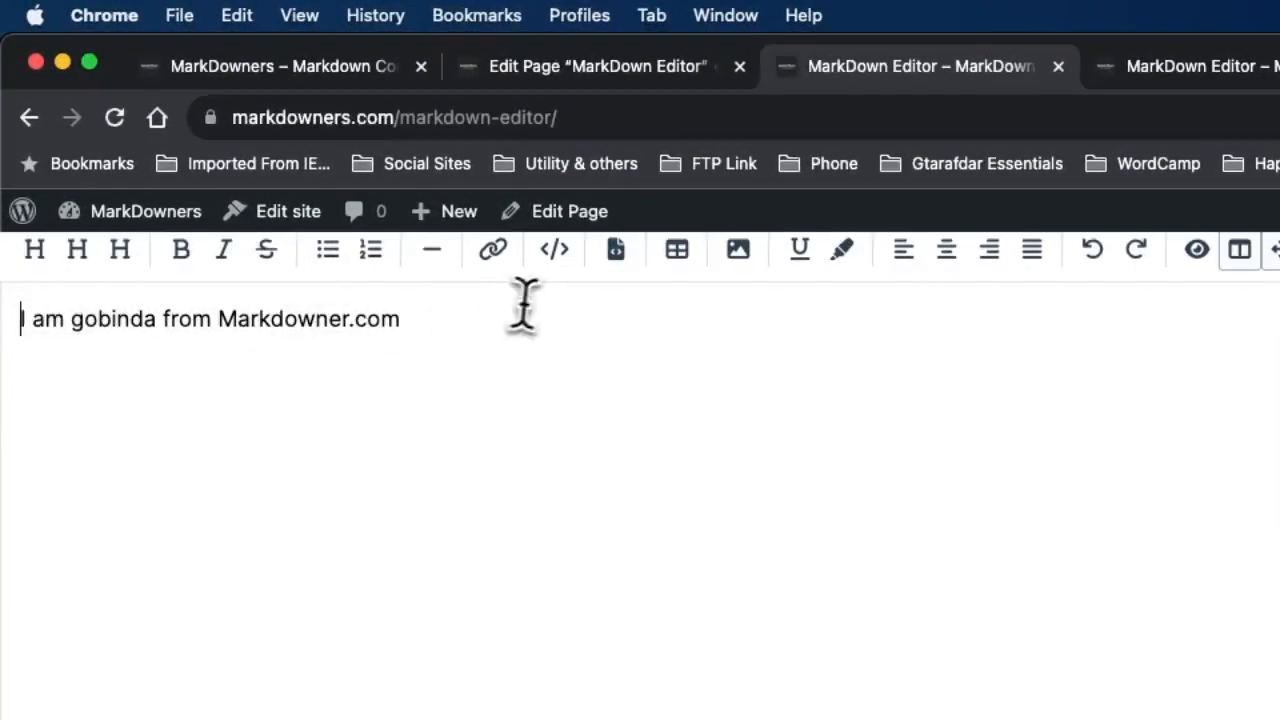
pyautogui.tripleClick(452, 320)
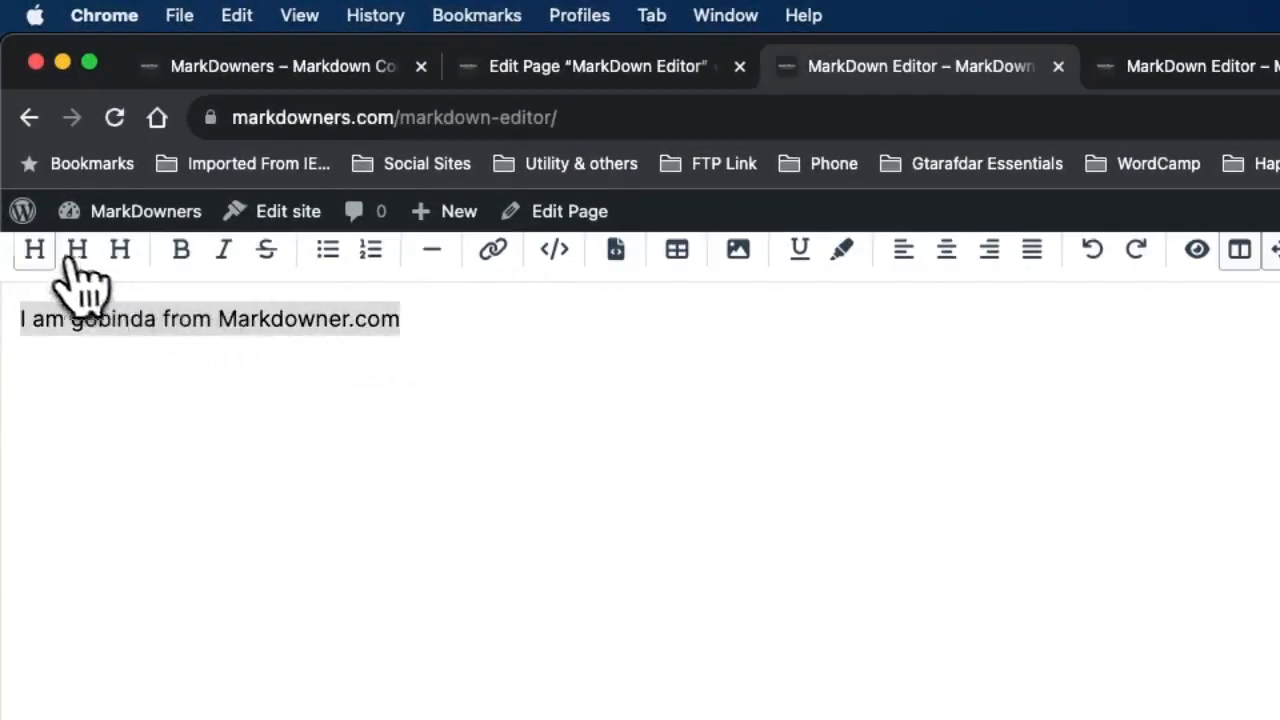
pyautogui.click(36, 252)
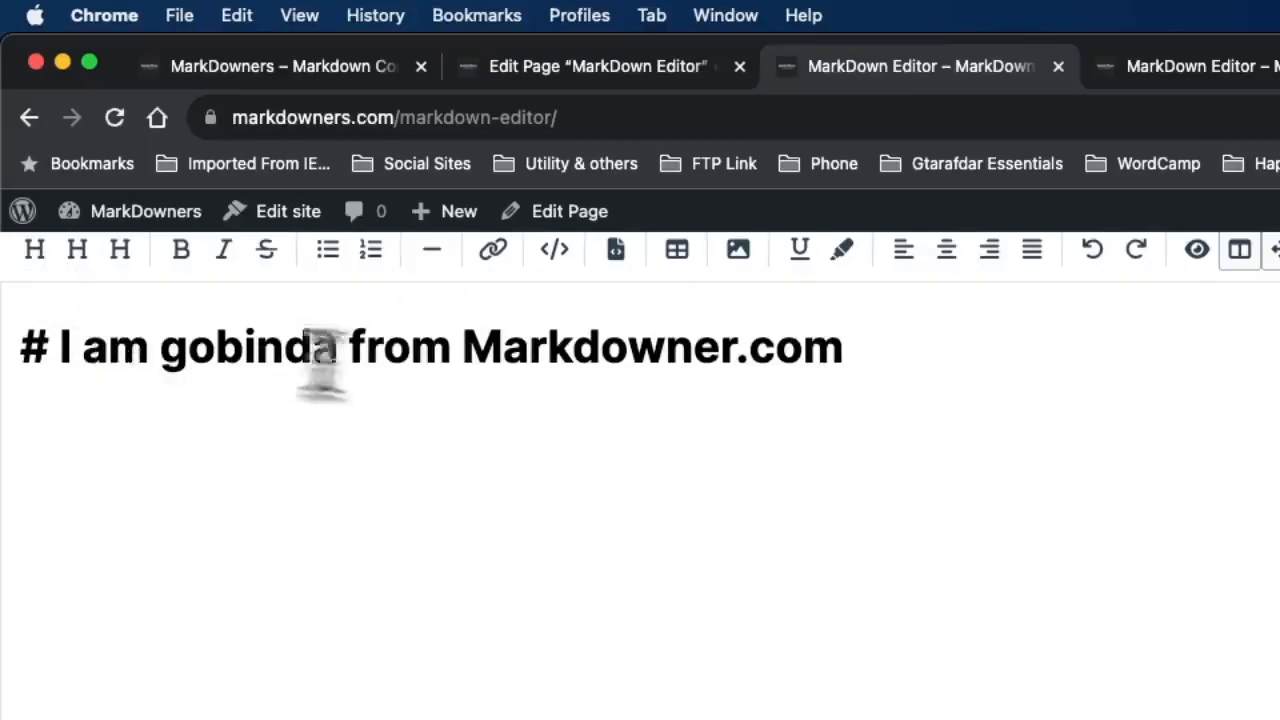
# Turn "Markdowner.com" in the heading into a link, using Markdowner.com as both the URL and the link text.
pyautogui.doubleClick(562, 360)
pyautogui.click(562, 360)
pyautogui.doubleClick(562, 360)
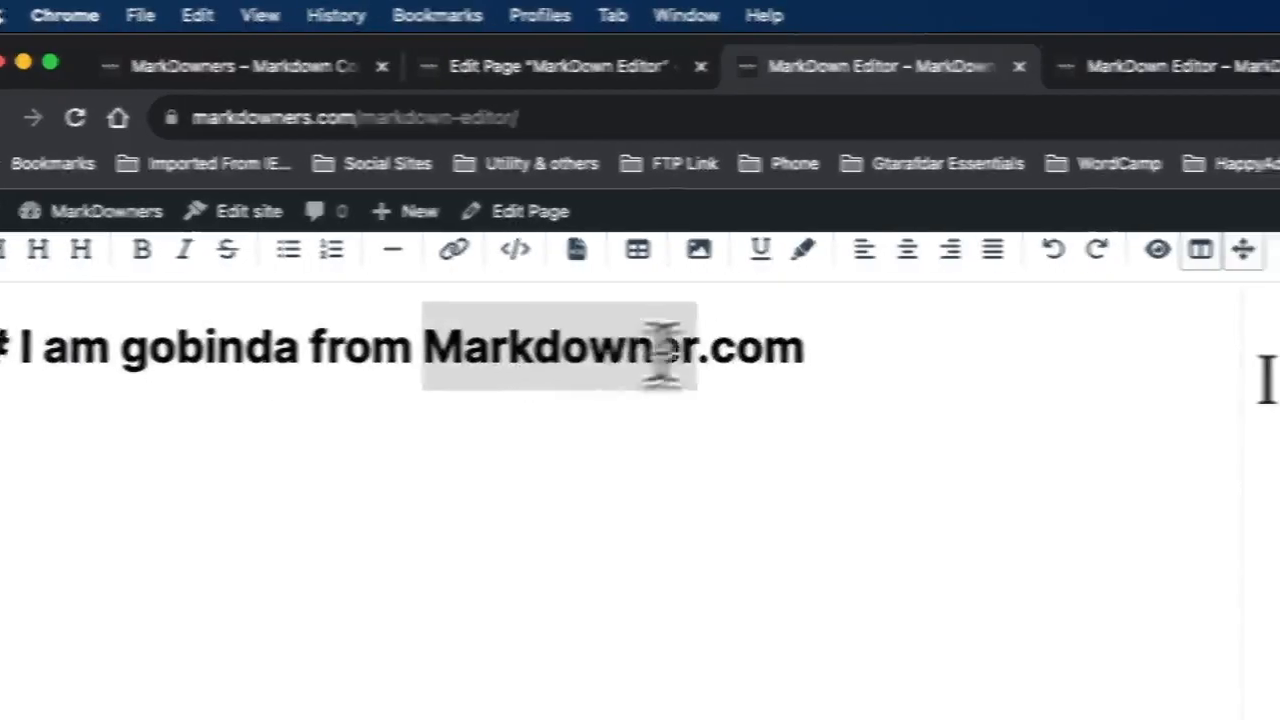
pyautogui.click(814, 350)
pyautogui.moveTo(708, 348); pyautogui.dragTo(342, 349)
pyautogui.press('super+c')
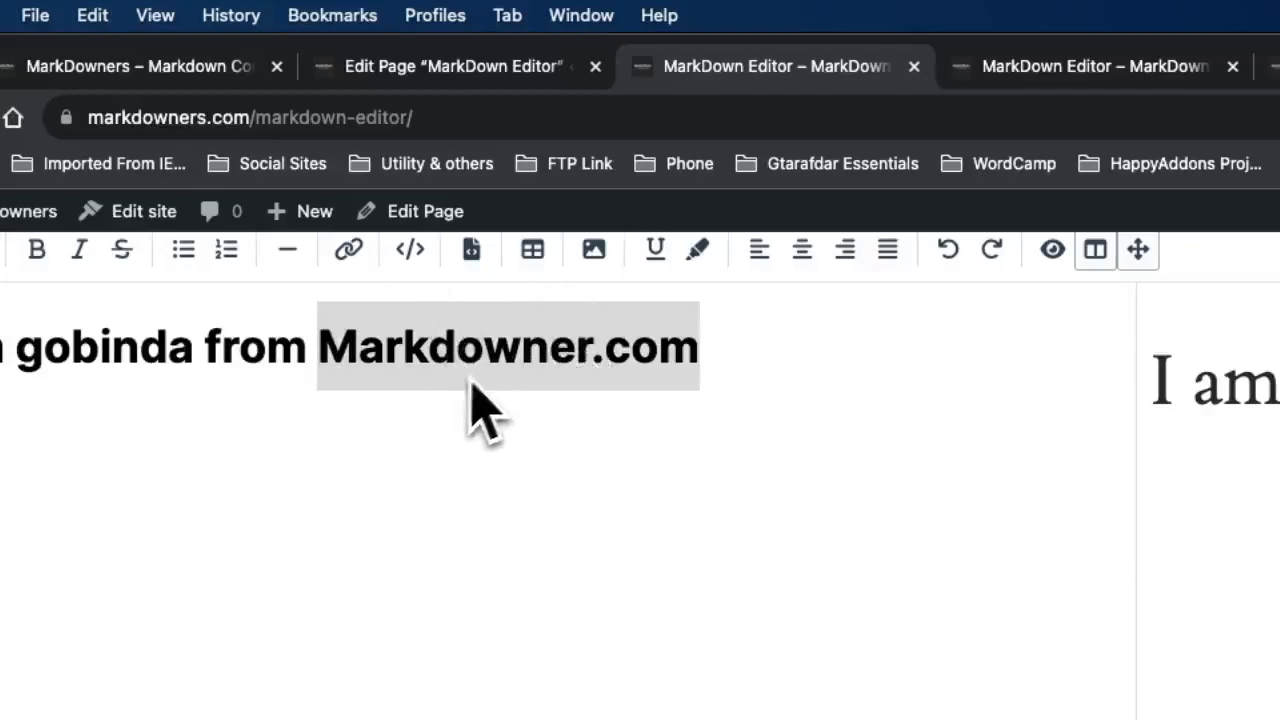
pyautogui.click(348, 249)
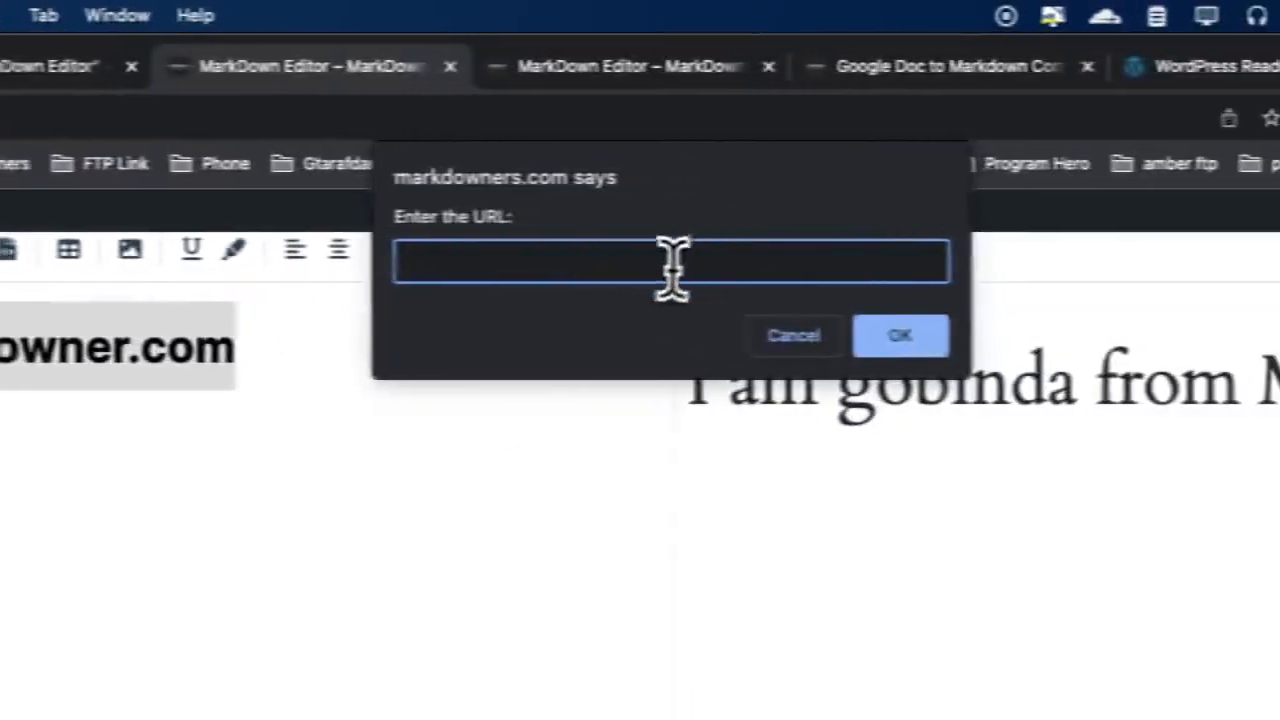
pyautogui.press('super+v')
pyautogui.click(905, 338)
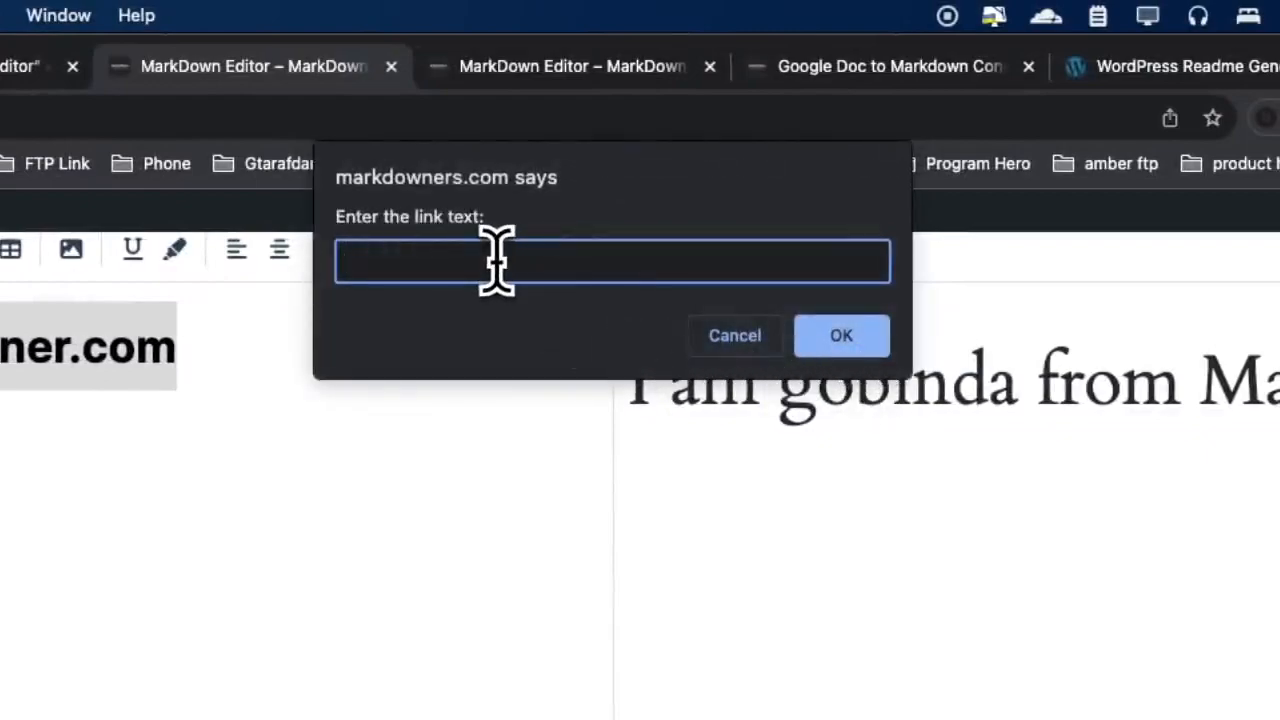
pyautogui.press('super+v')
pyautogui.click(878, 338)
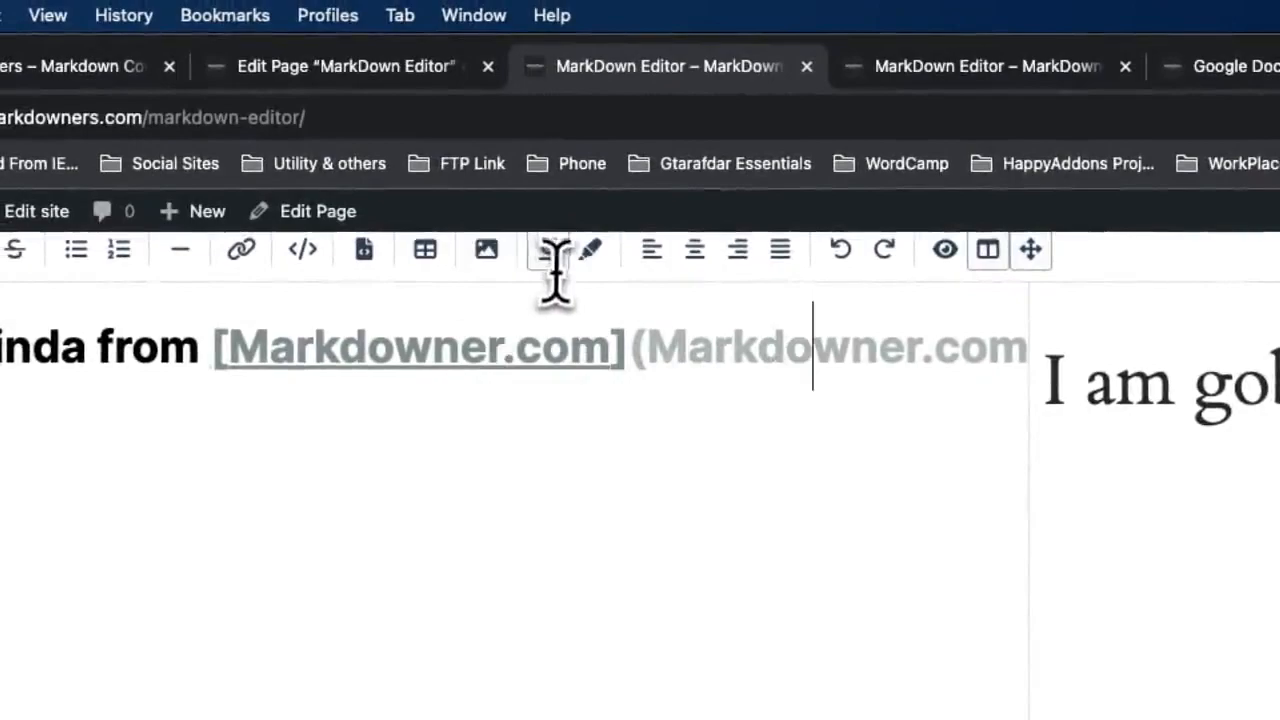
# Underline the author's first name in the heading and highlight the word "am".
pyautogui.doubleClick(4, 352)
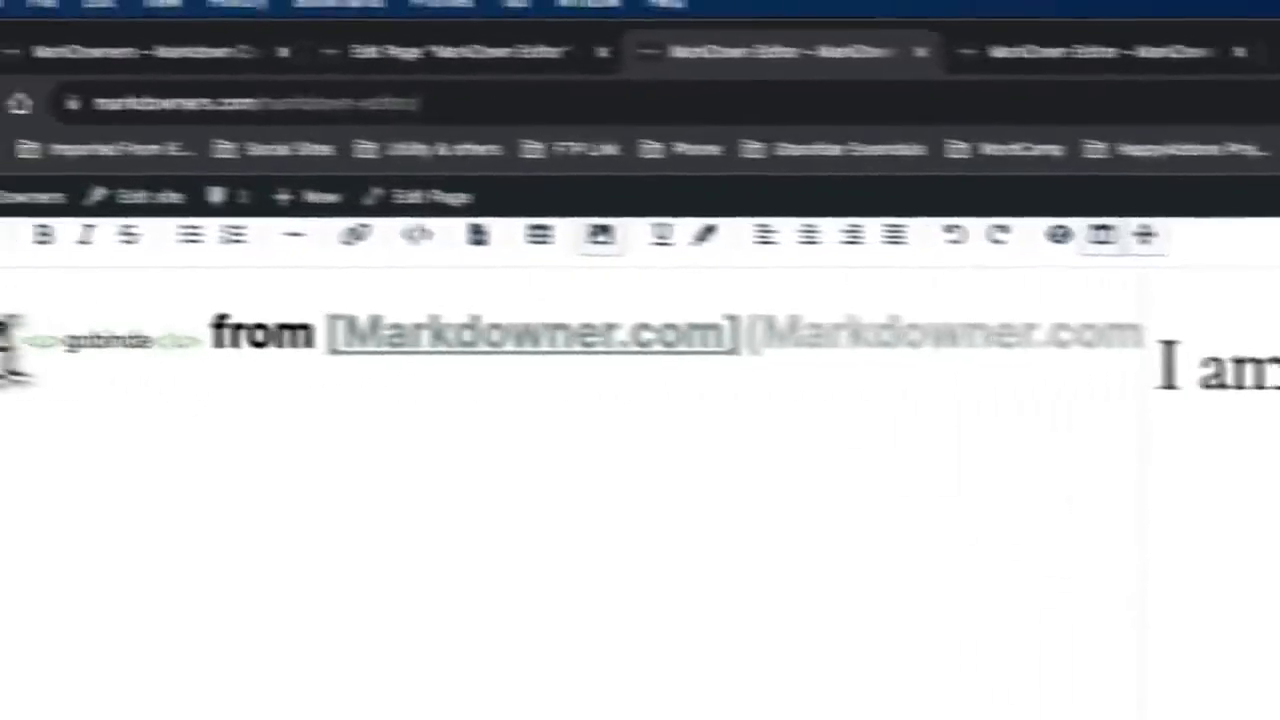
pyautogui.moveTo(135, 349); pyautogui.dragTo(70, 349)
pyautogui.click(839, 249)
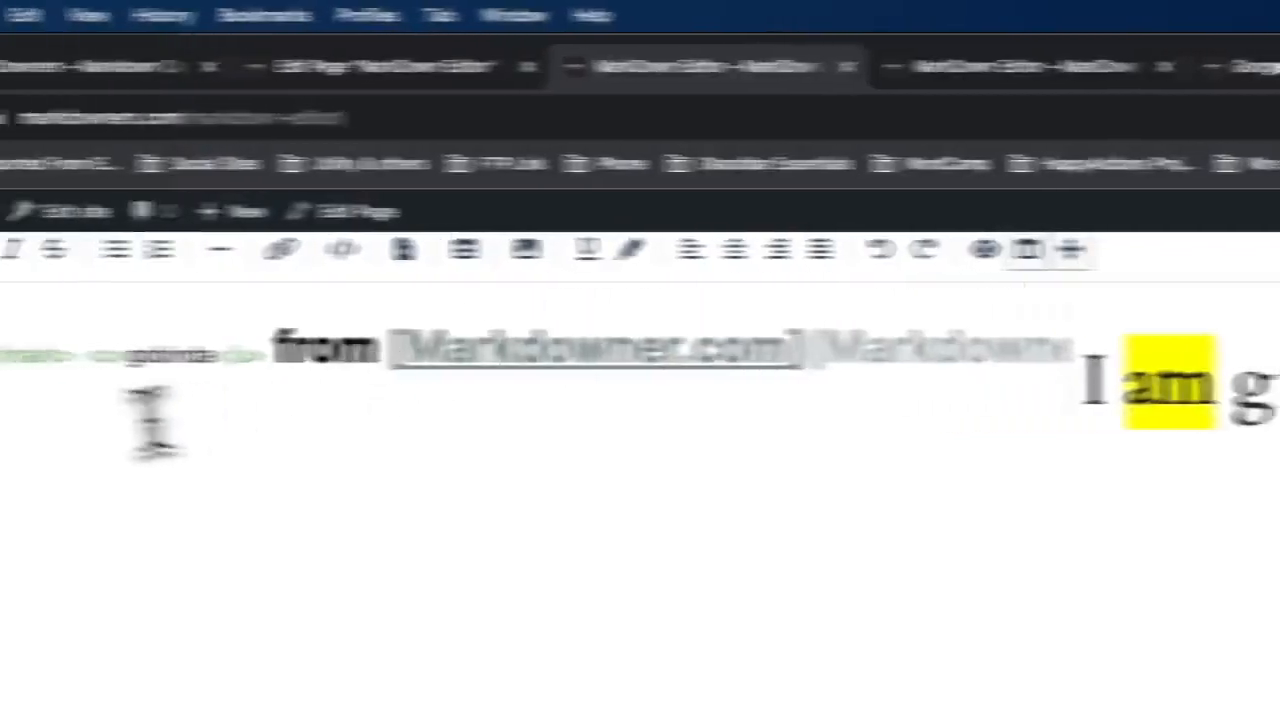
# Start a bulleted list below the heading with the items "hjaksdh" and "kadsjdkla".
pyautogui.click(326, 255)
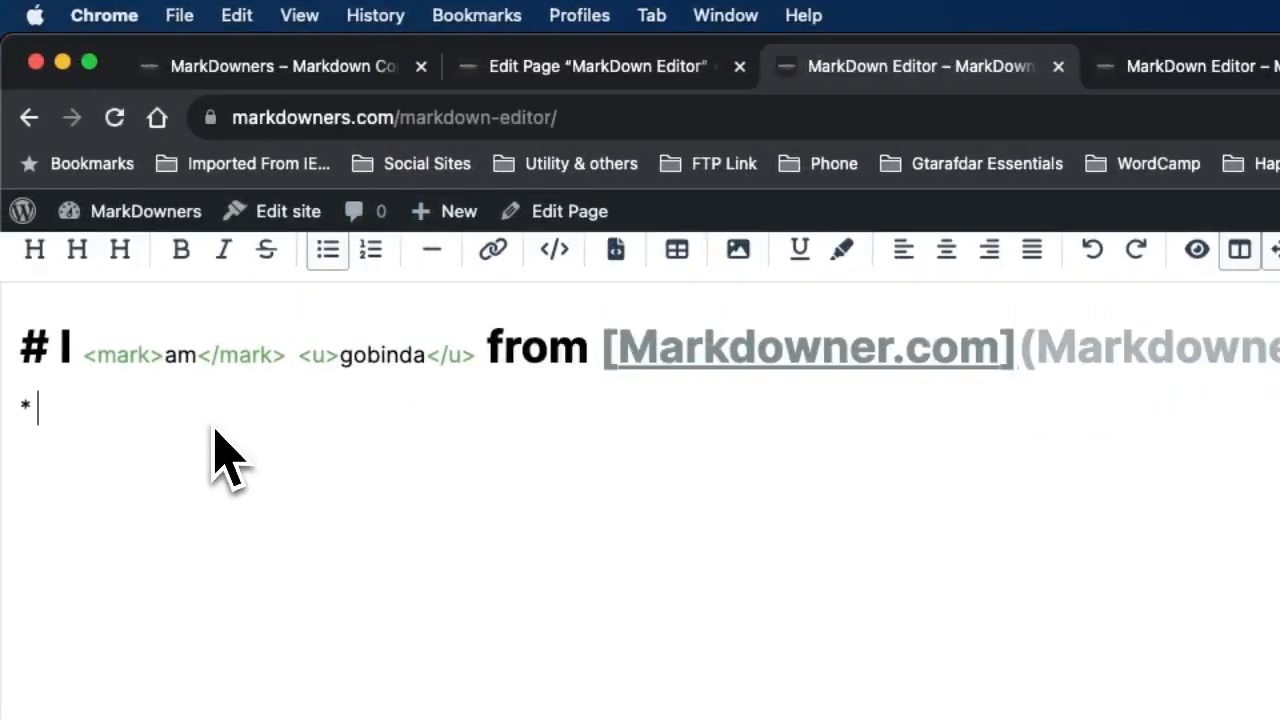
pyautogui.write('hjaksdh')
pyautogui.press('Return')
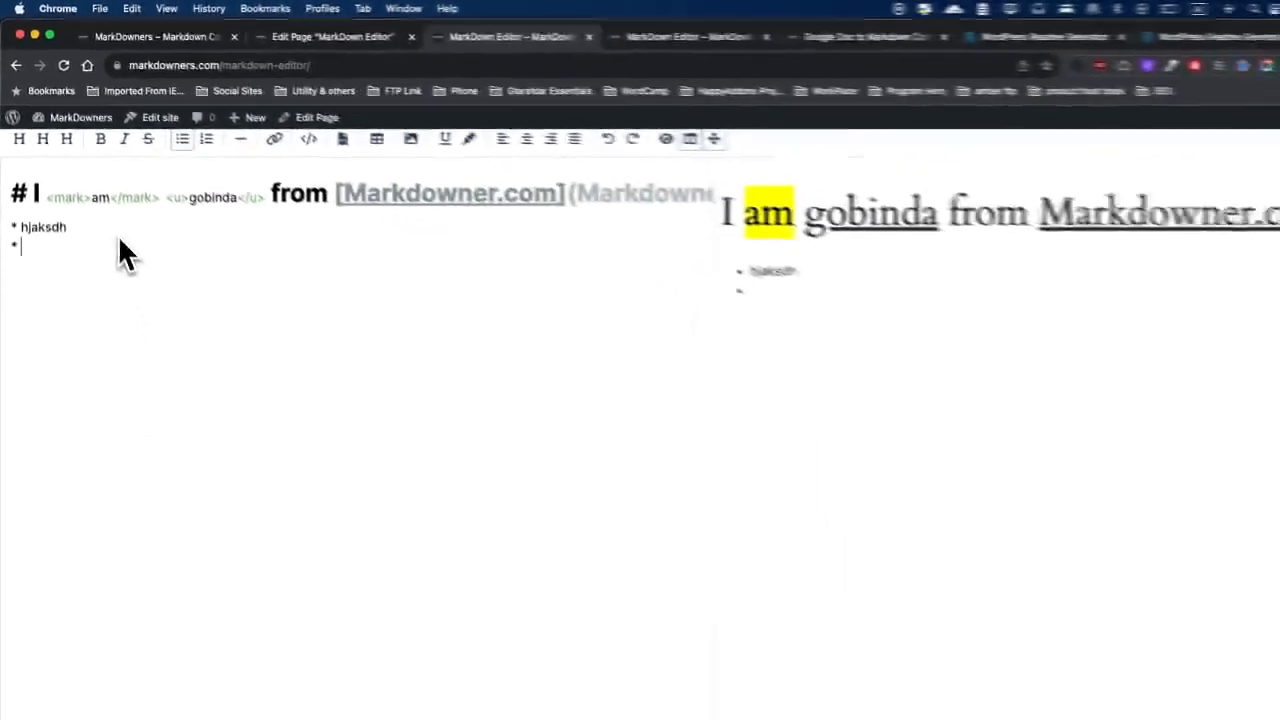
pyautogui.write('kadsjdkla')
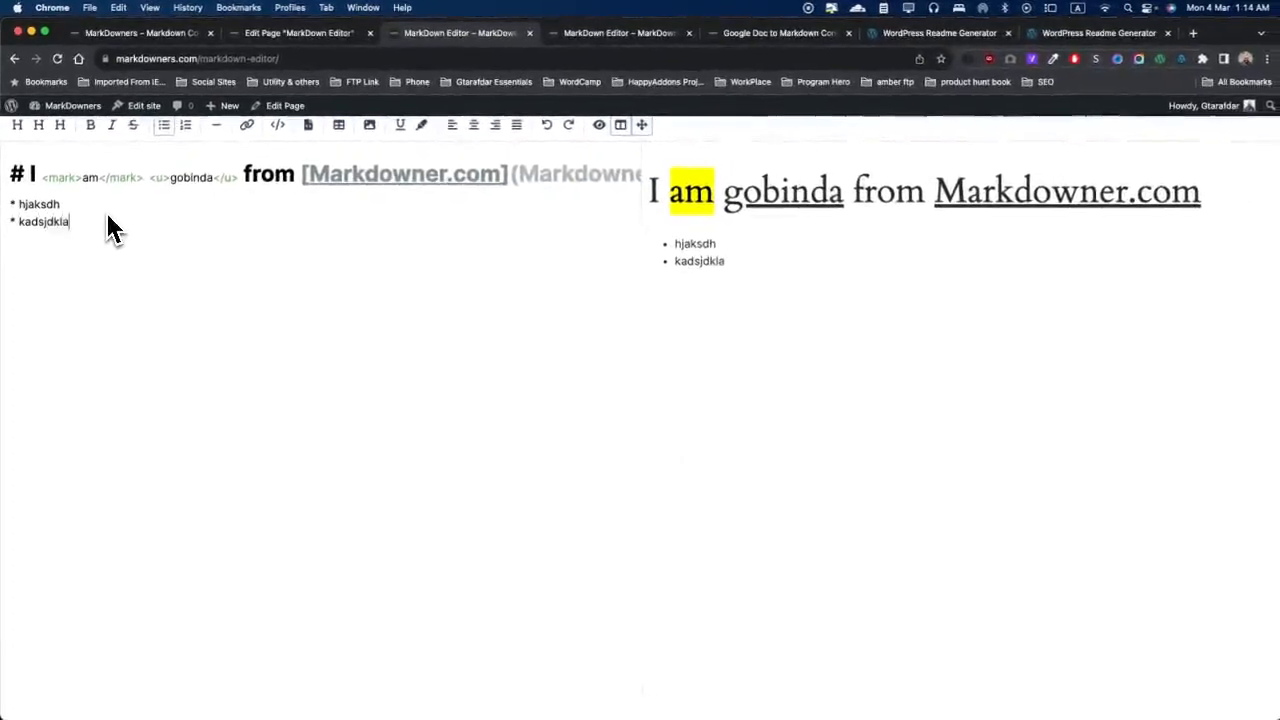
# Add the nested bullet "kajdskdj" and a more deeply indented bullet "ajksjdkals" beneath it.
pyautogui.press('Return')
pyautogui.press('Tab')
pyautogui.write('kajdskdj')
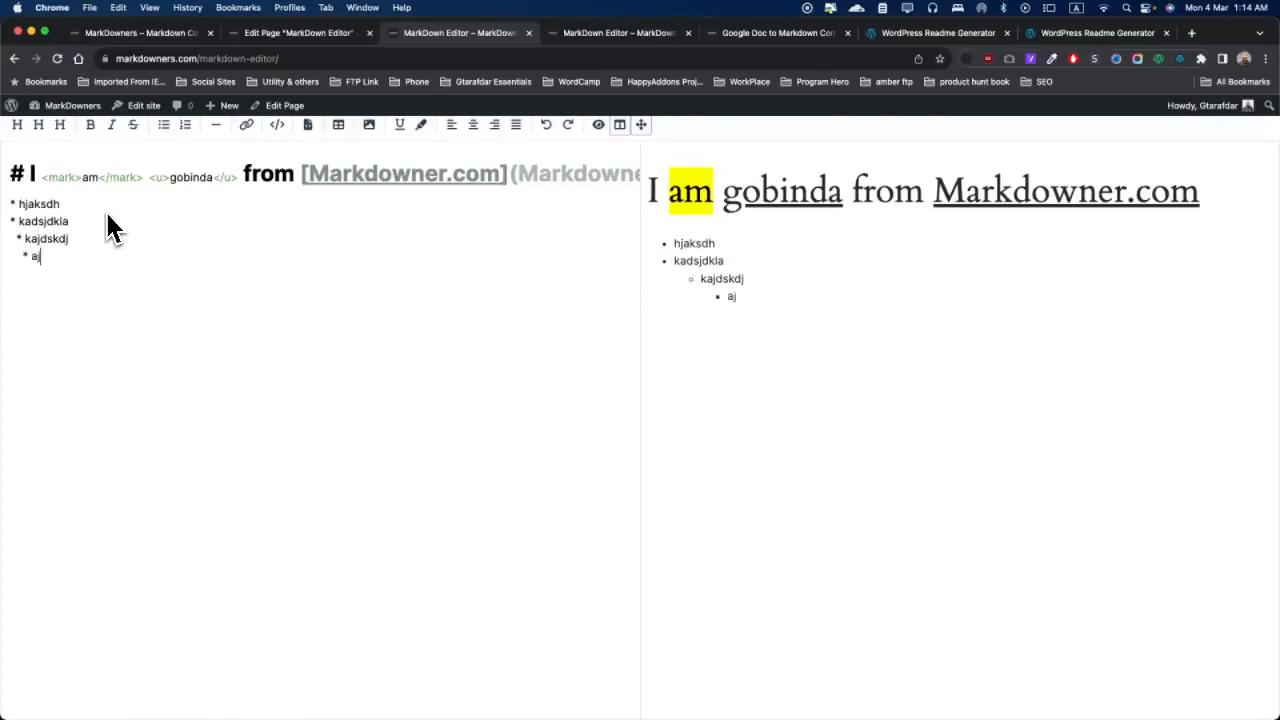
pyautogui.press('Tab')
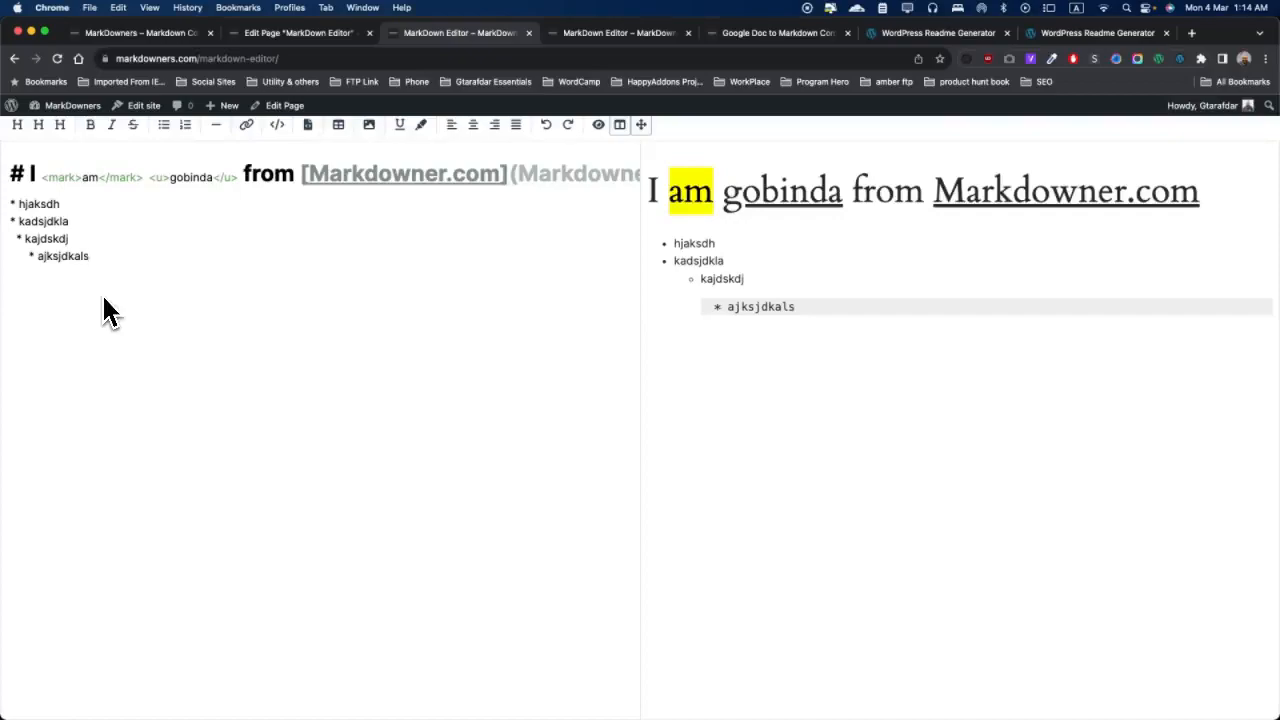
# Insert a code block below the list containing "helloworld" followed by blank lines.
pyautogui.press('Return')
pyautogui.press('Return')
pyautogui.click(277, 124)
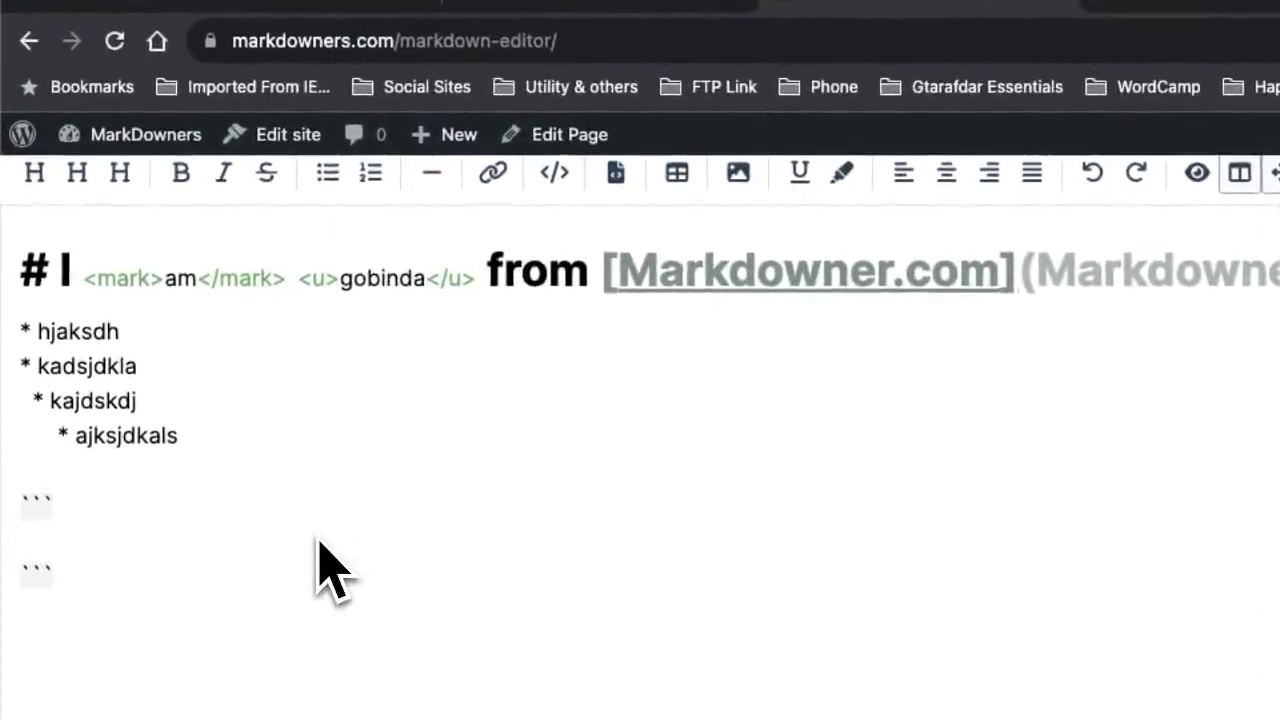
pyautogui.write('heelo')
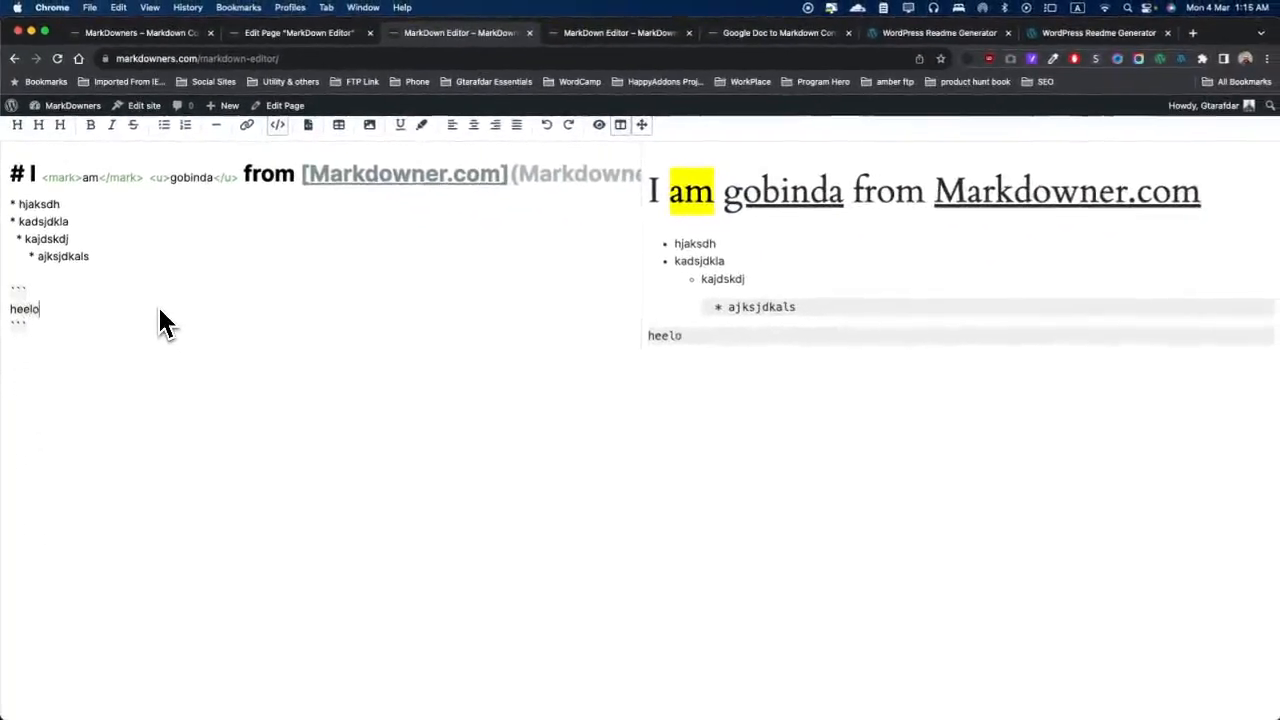
pyautogui.press('BackSpace')
pyautogui.press('BackSpace')
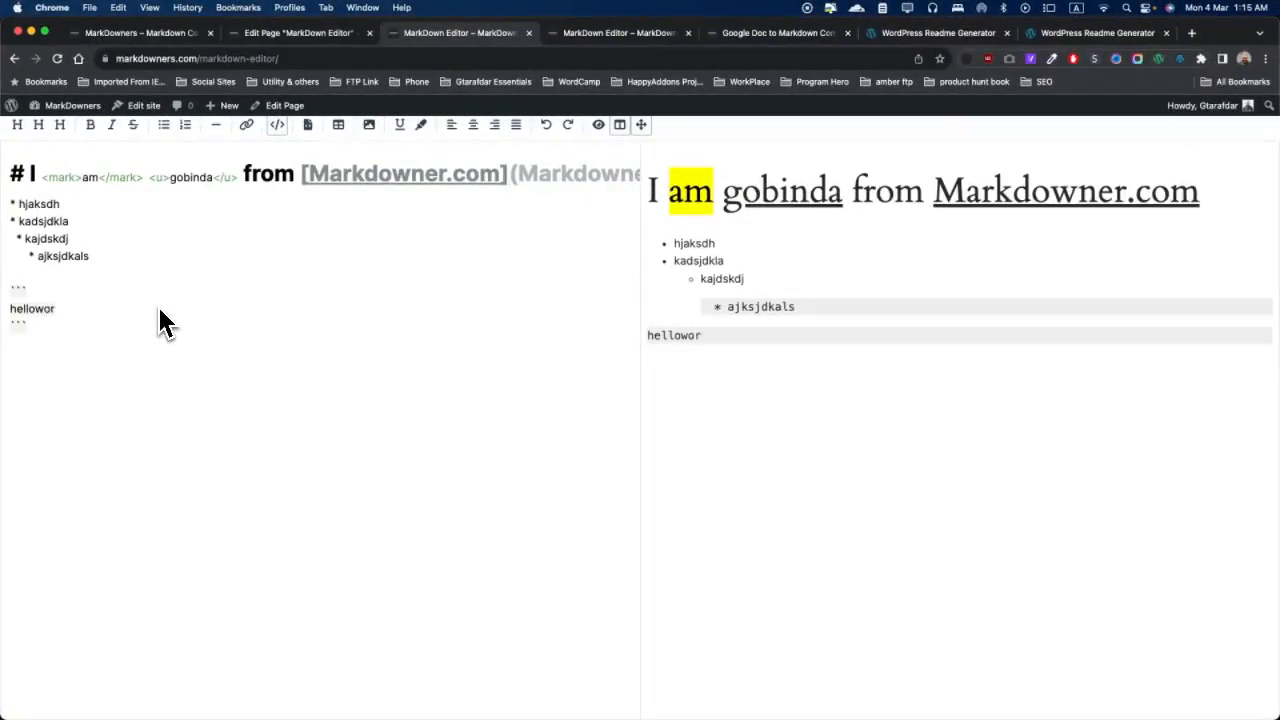
pyautogui.press('Return')
pyautogui.press('Return')
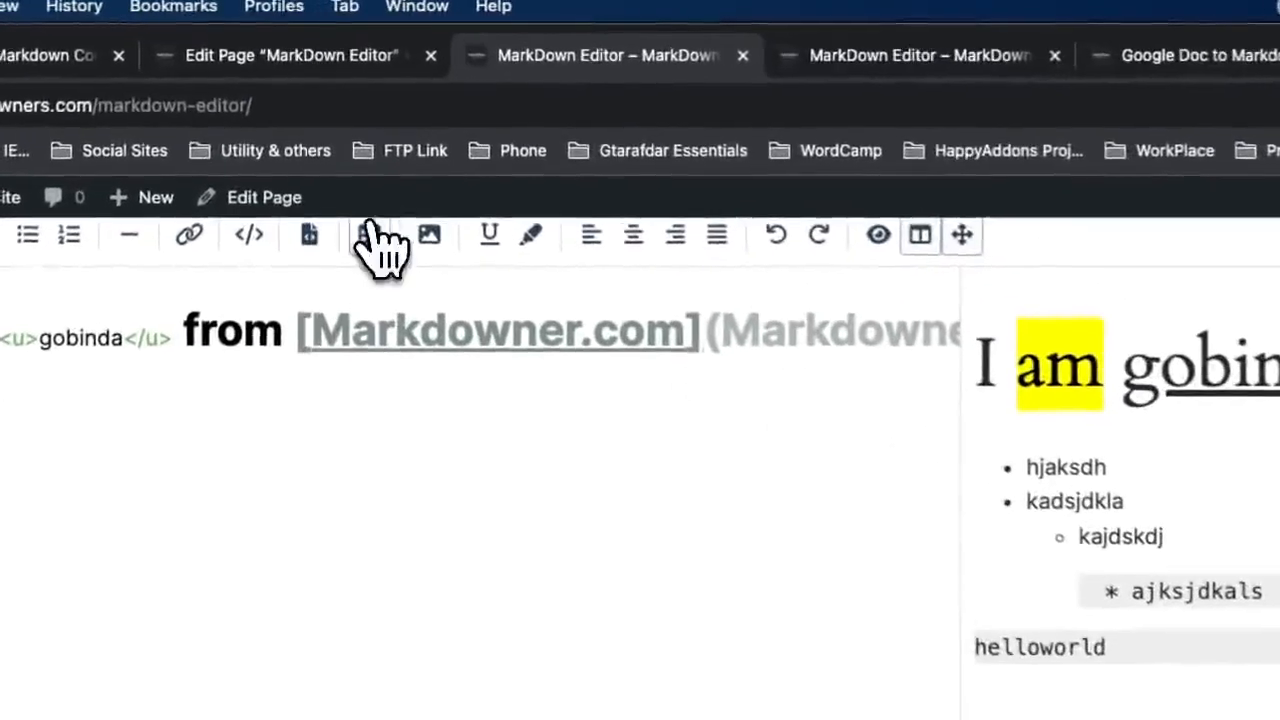
# Insert a table with 3 columns and 3 rows below the code block.
pyautogui.click(369, 234)
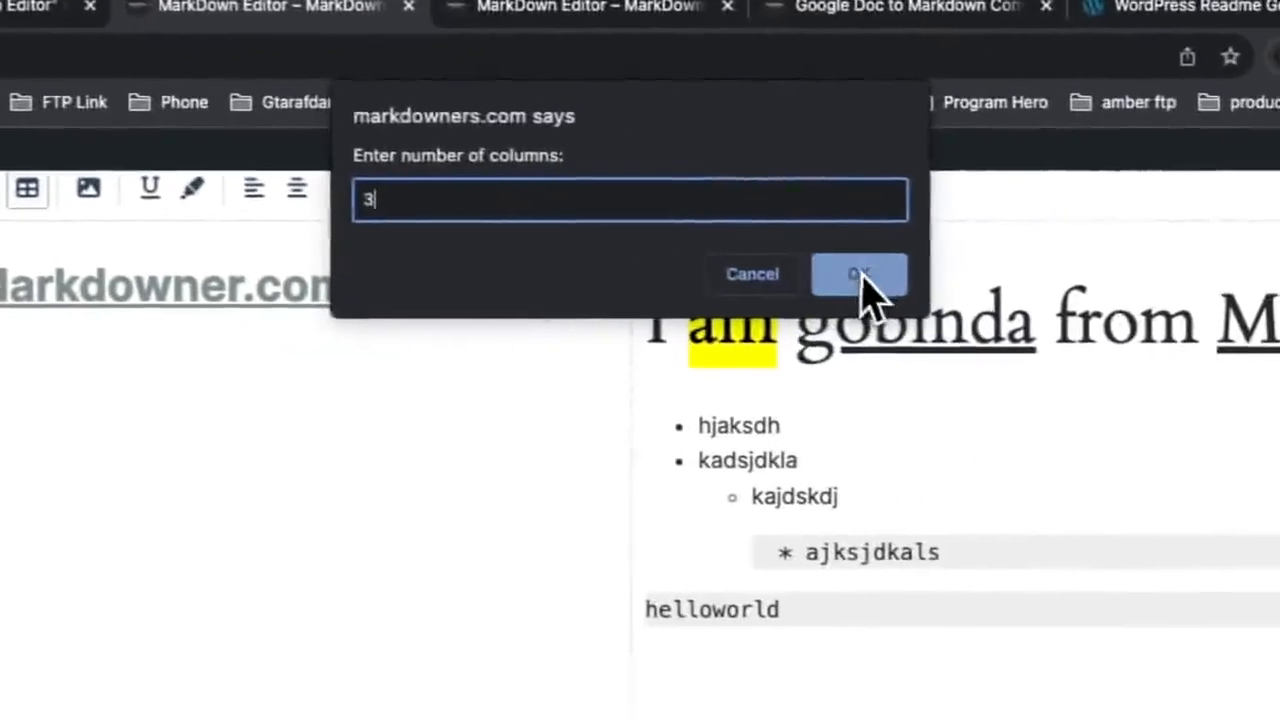
pyautogui.click(1202, 325)
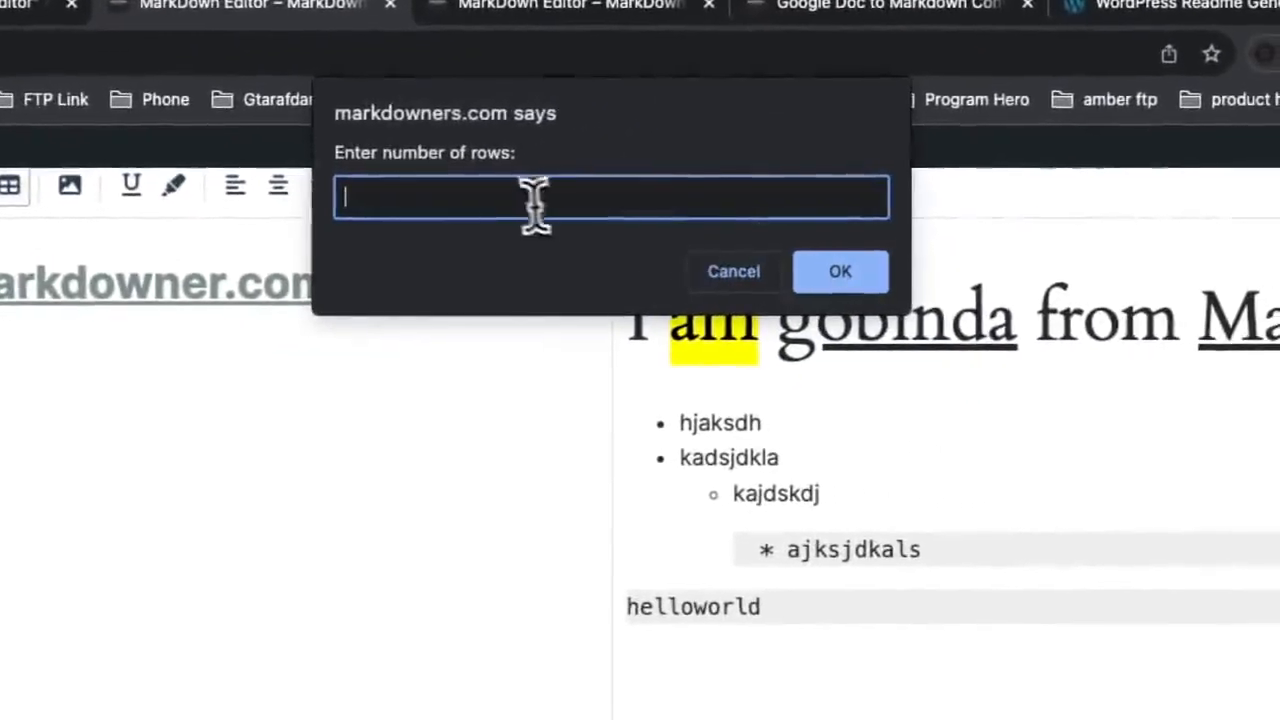
pyautogui.write('3')
pyautogui.click(836, 276)
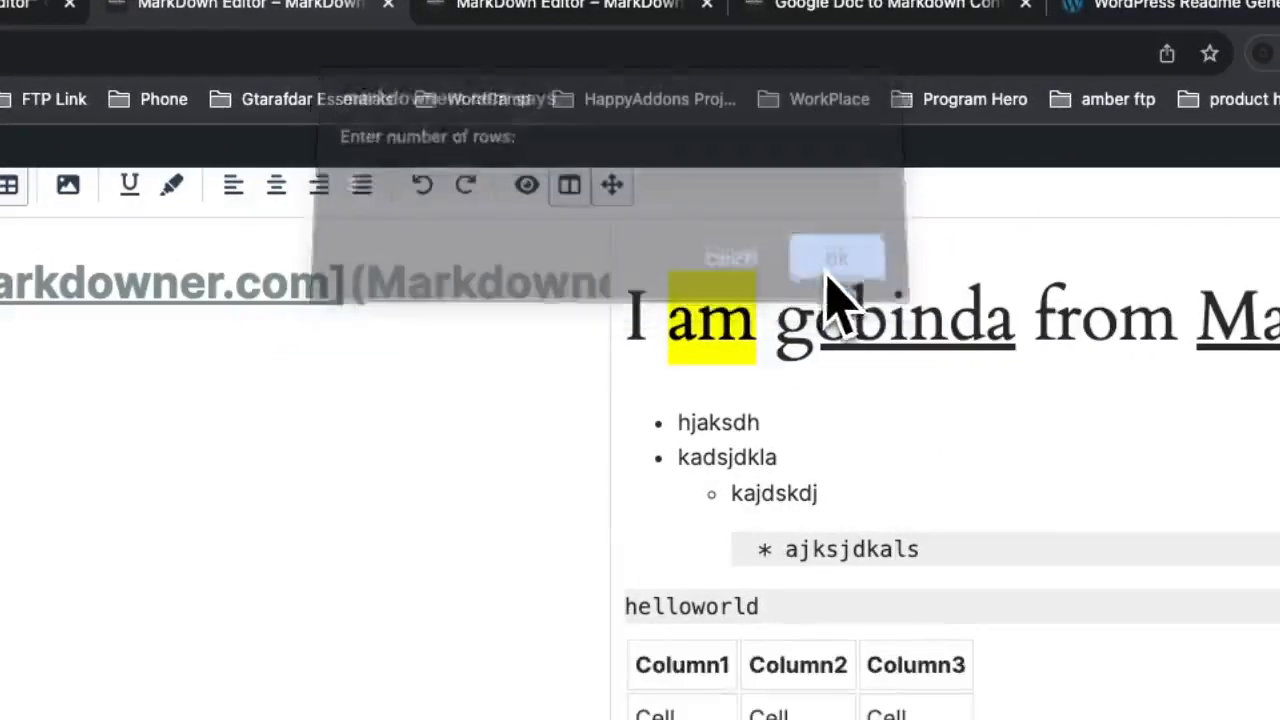
# Rename the table's three column headers as Product1, Product2 and Pro3.
pyautogui.doubleClick(66, 280)
pyautogui.write('Prod')
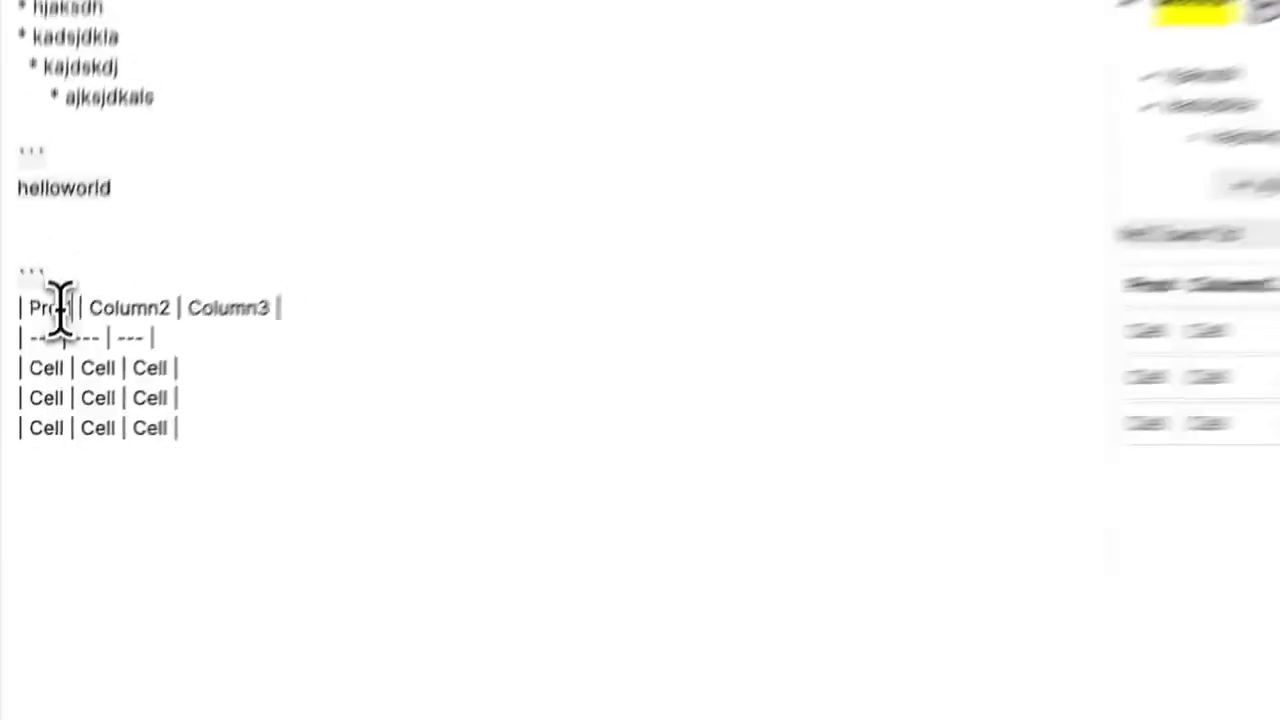
pyautogui.write('uct')
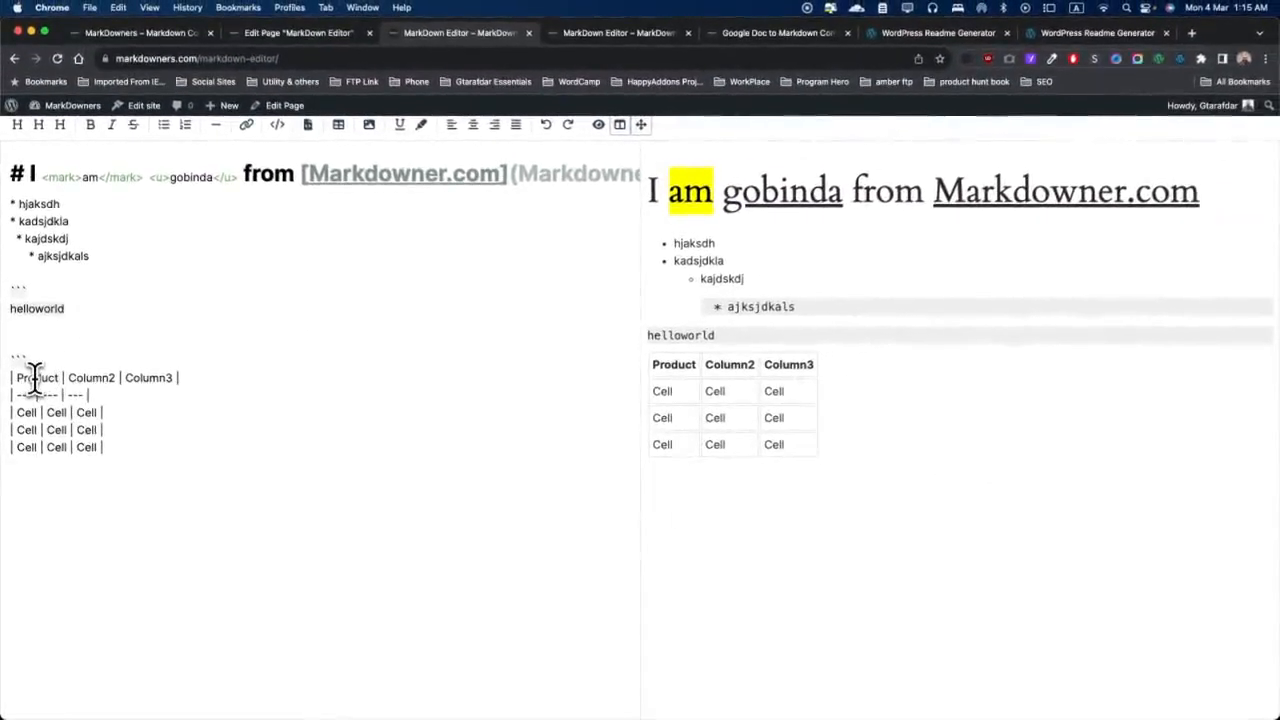
pyautogui.write('1')
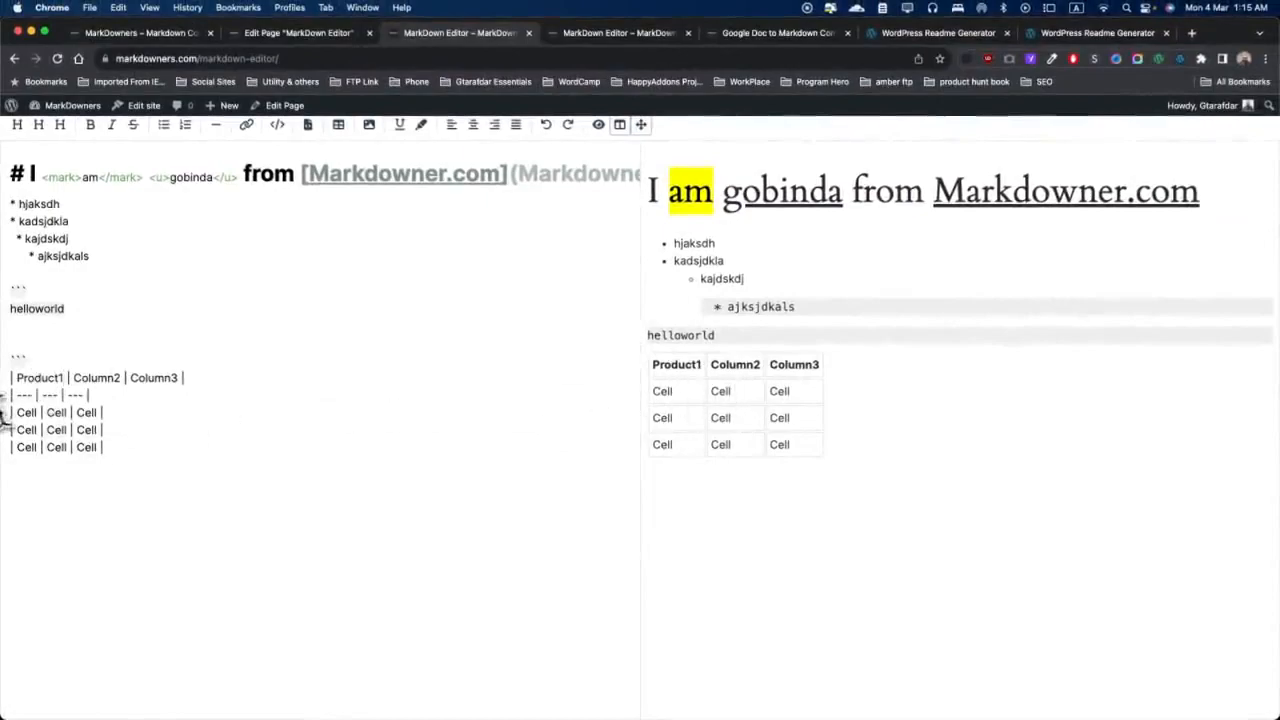
pyautogui.doubleClick(101, 378)
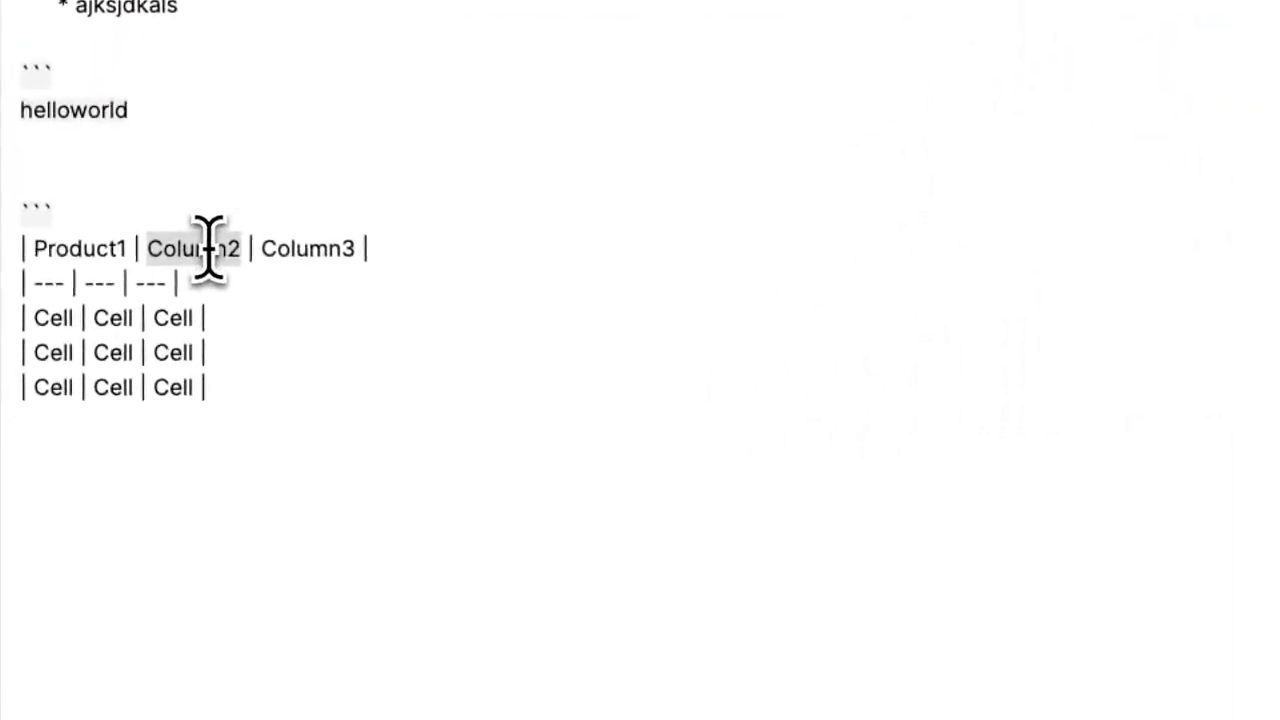
pyautogui.write('Prod')
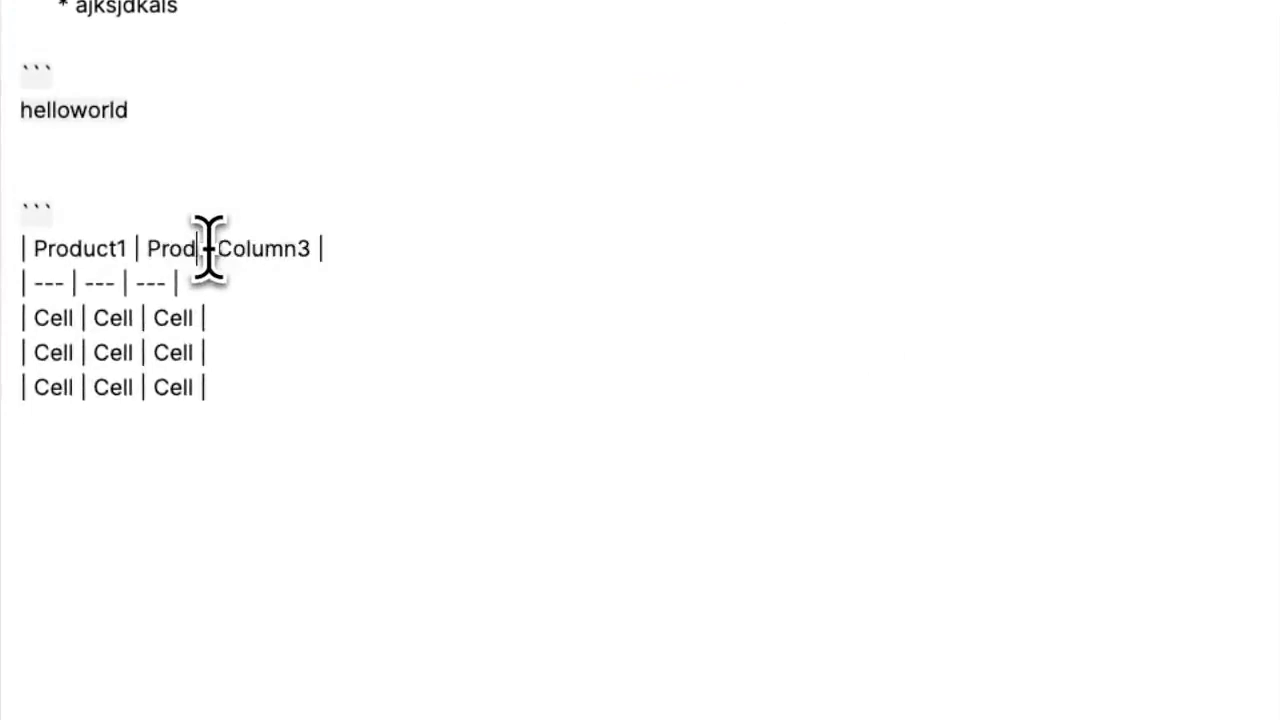
pyautogui.write('uct2')
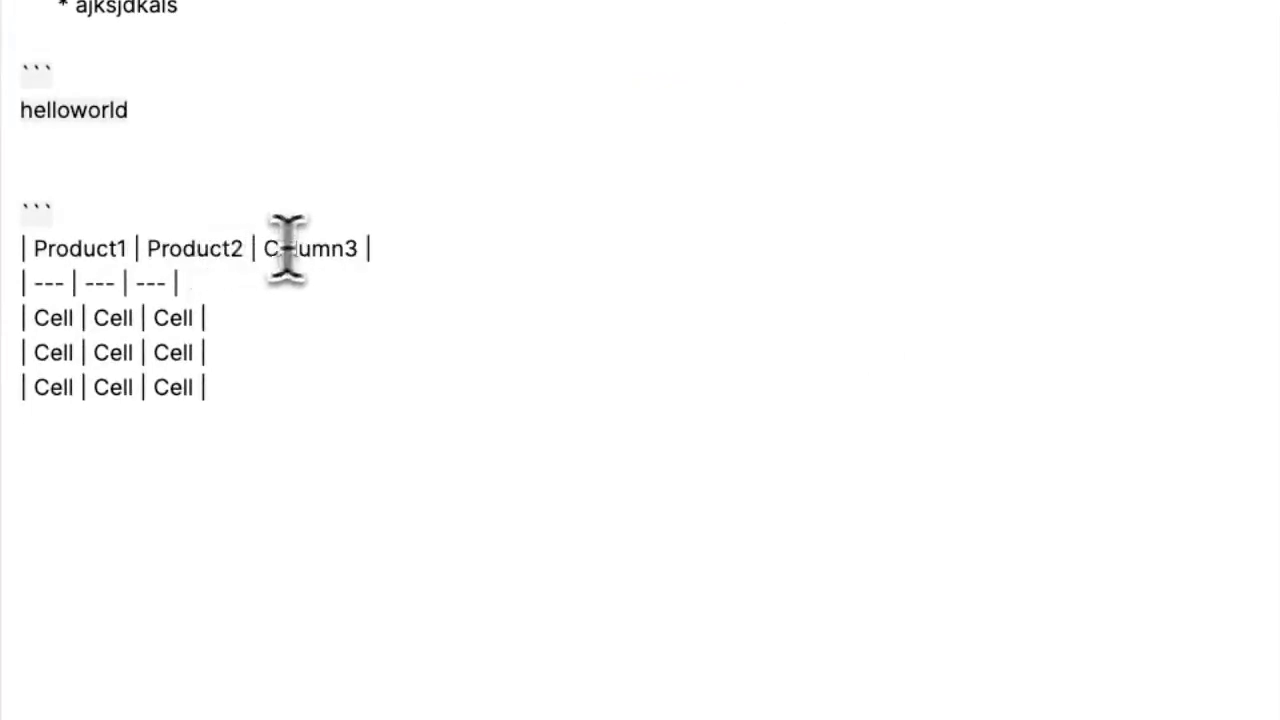
pyautogui.moveTo(356, 249); pyautogui.dragTo(252, 250)
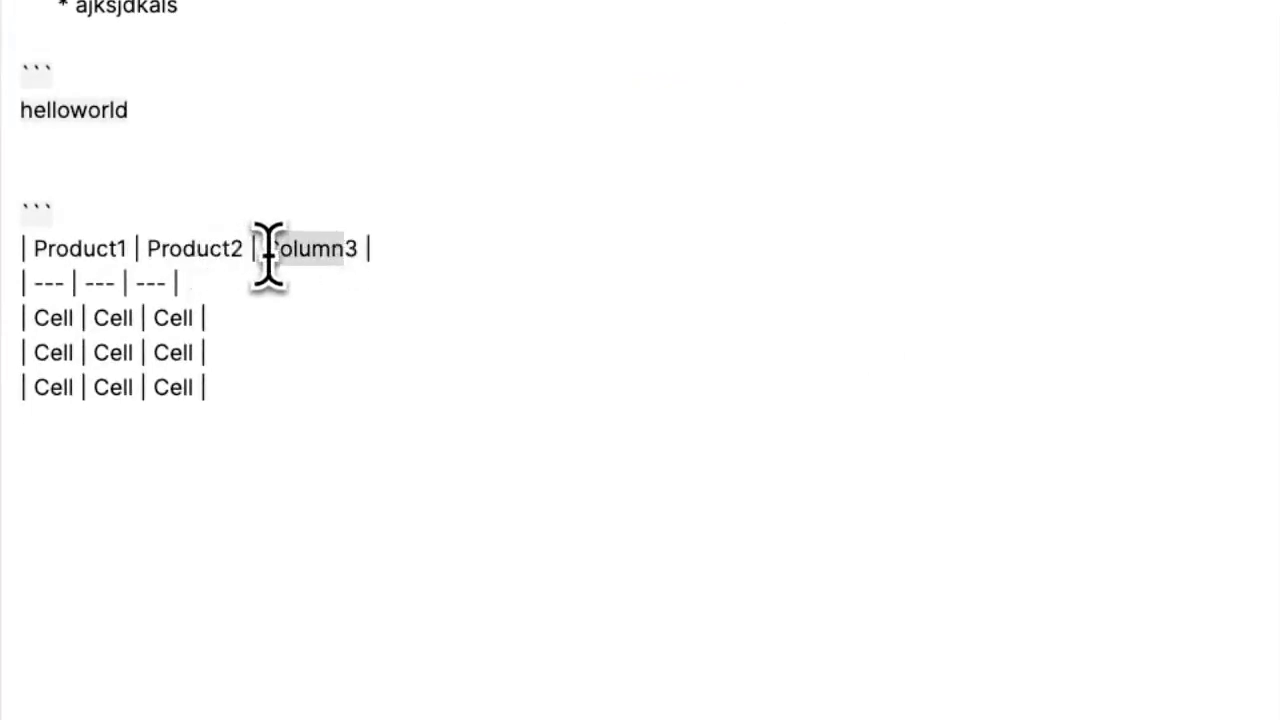
pyautogui.write('Pro')
# Fill the three cells of the table's first body row with q, p and 1.
pyautogui.doubleClick(48, 318)
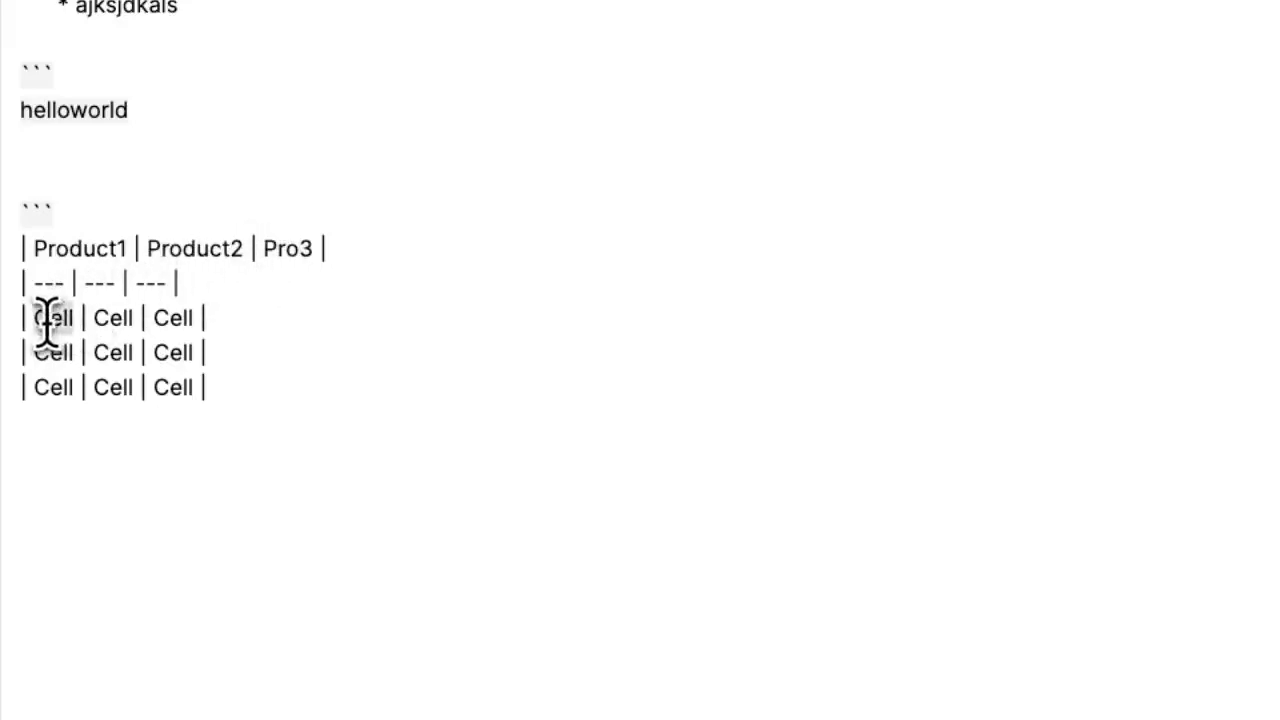
pyautogui.press('Tab')
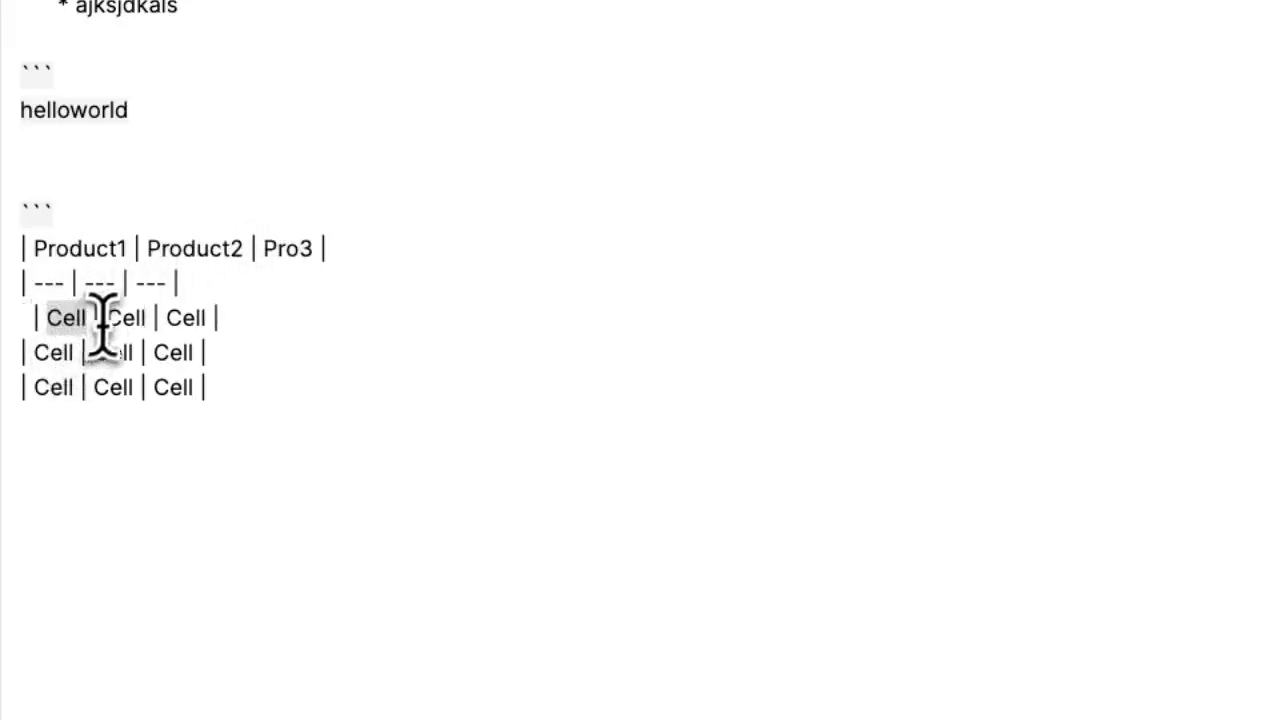
pyautogui.write('q')
pyautogui.doubleClick(98, 318)
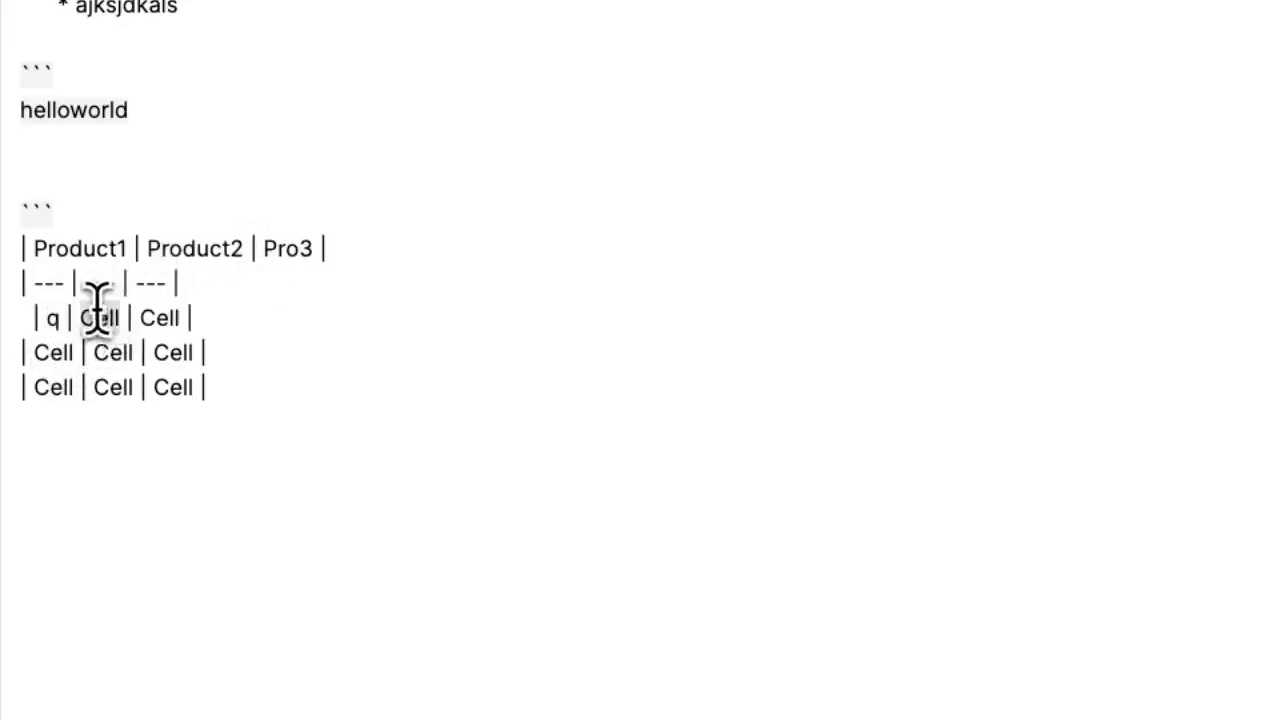
pyautogui.write('p')
pyautogui.doubleClick(135, 320)
pyautogui.write('1')
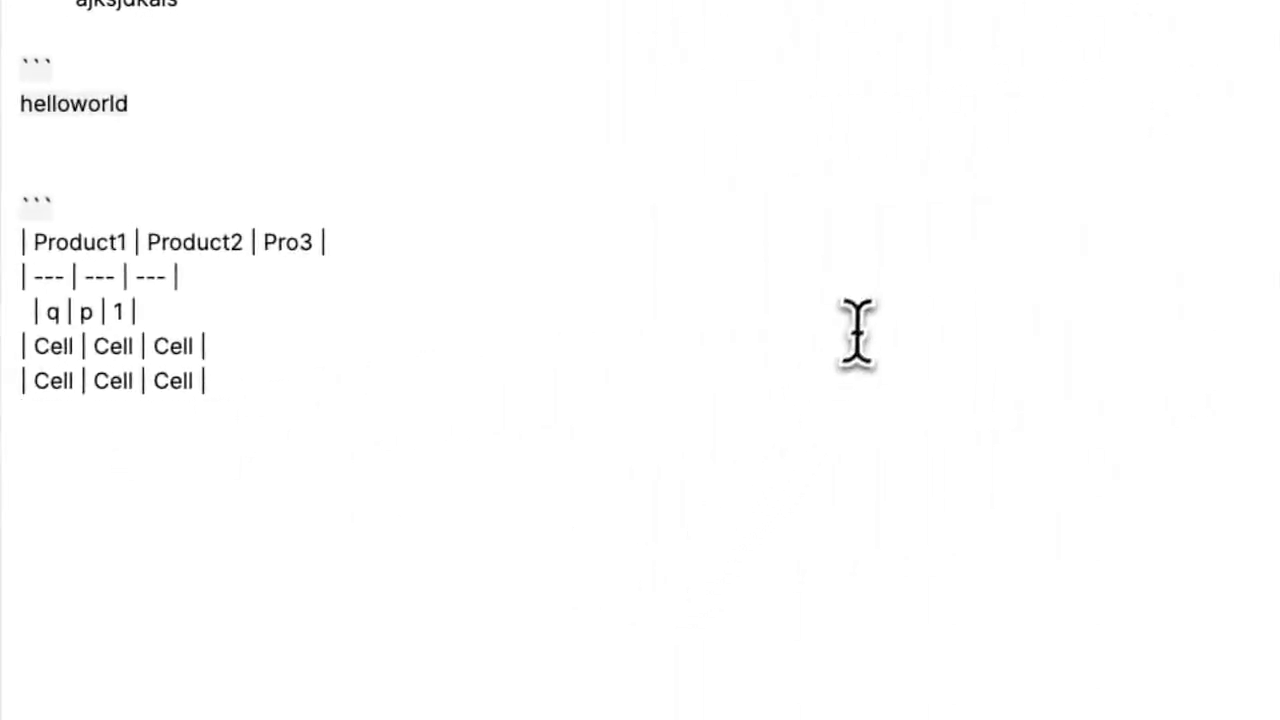
# Insert a code block with the language PhP and the snippet "ajsdhjash" below the table.
pyautogui.scroll(3, 650, 240)
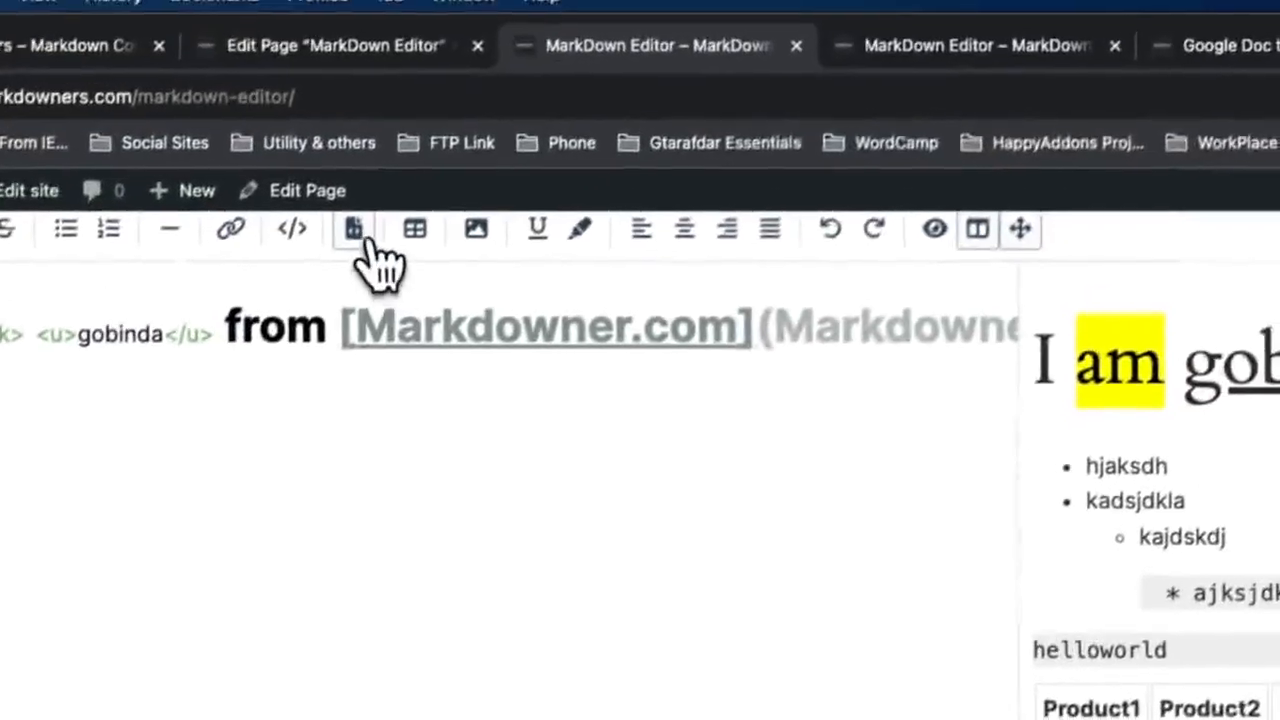
pyautogui.click(351, 232)
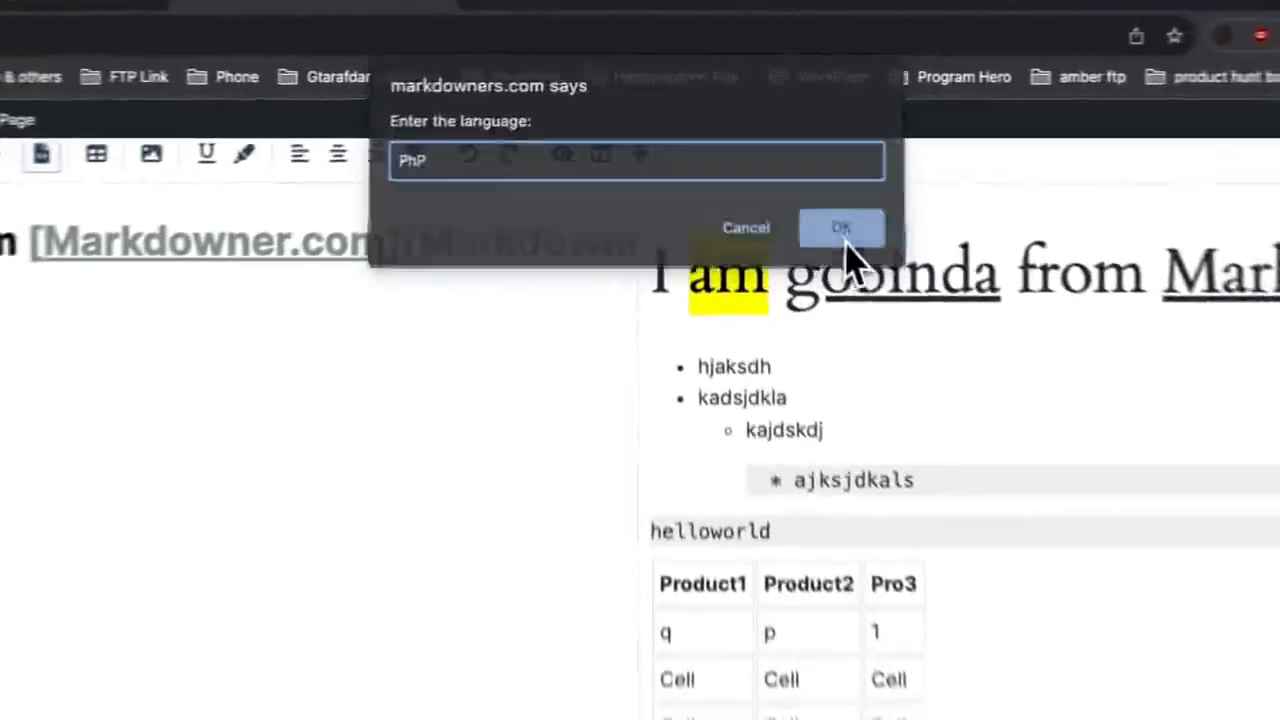
pyautogui.click(754, 167)
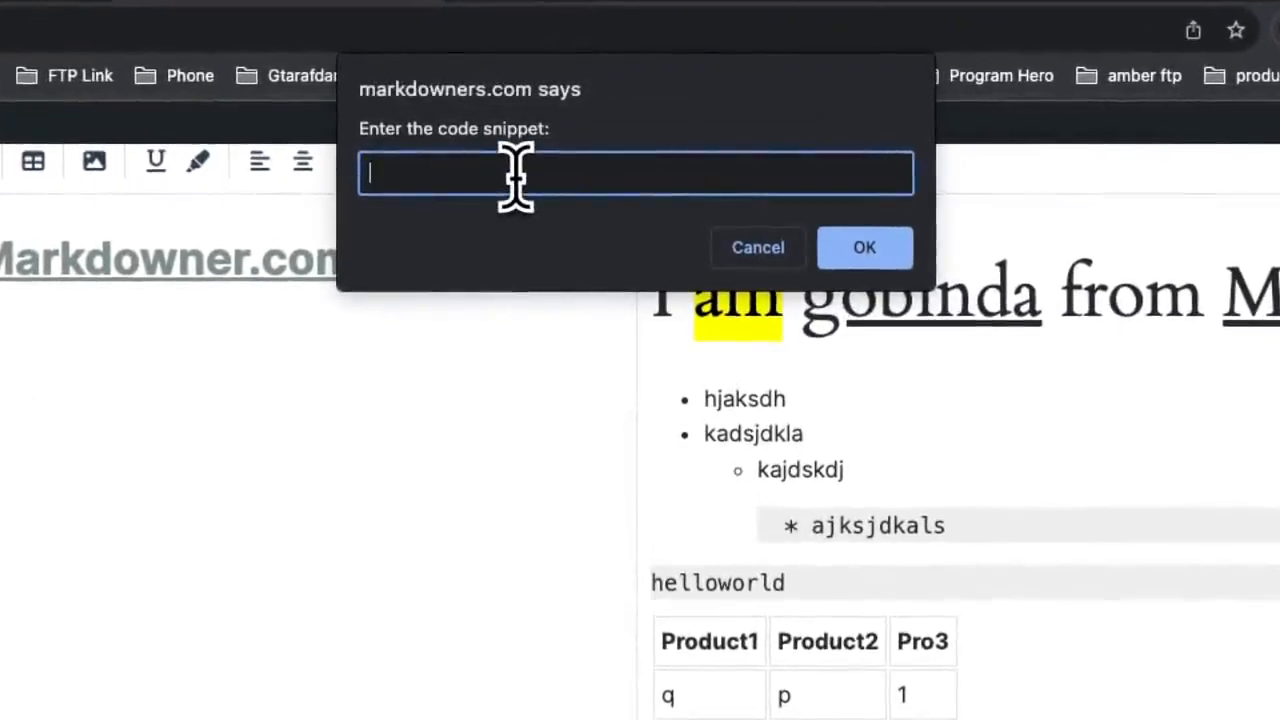
pyautogui.write('ajsdhjash')
pyautogui.click(868, 249)
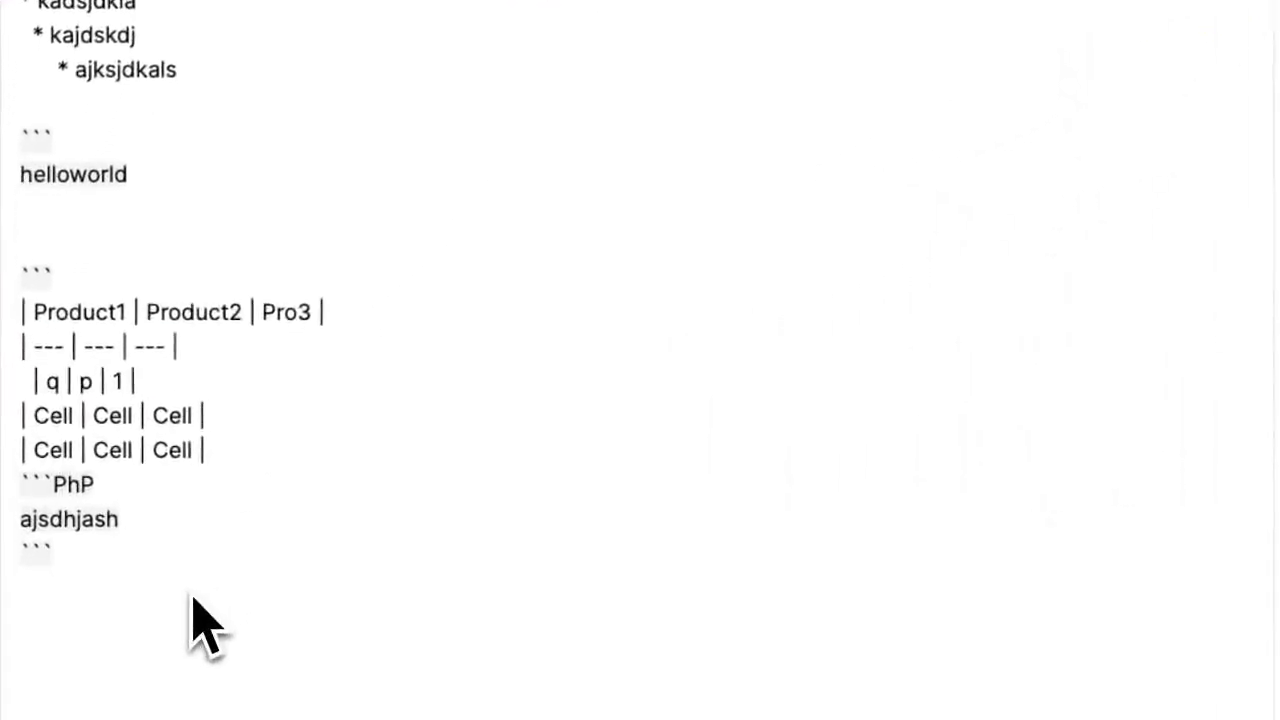
# Copy the image address of the Twitter logo from the free PNG images site and return to the Markdown editor.
pyautogui.click(749, 126)
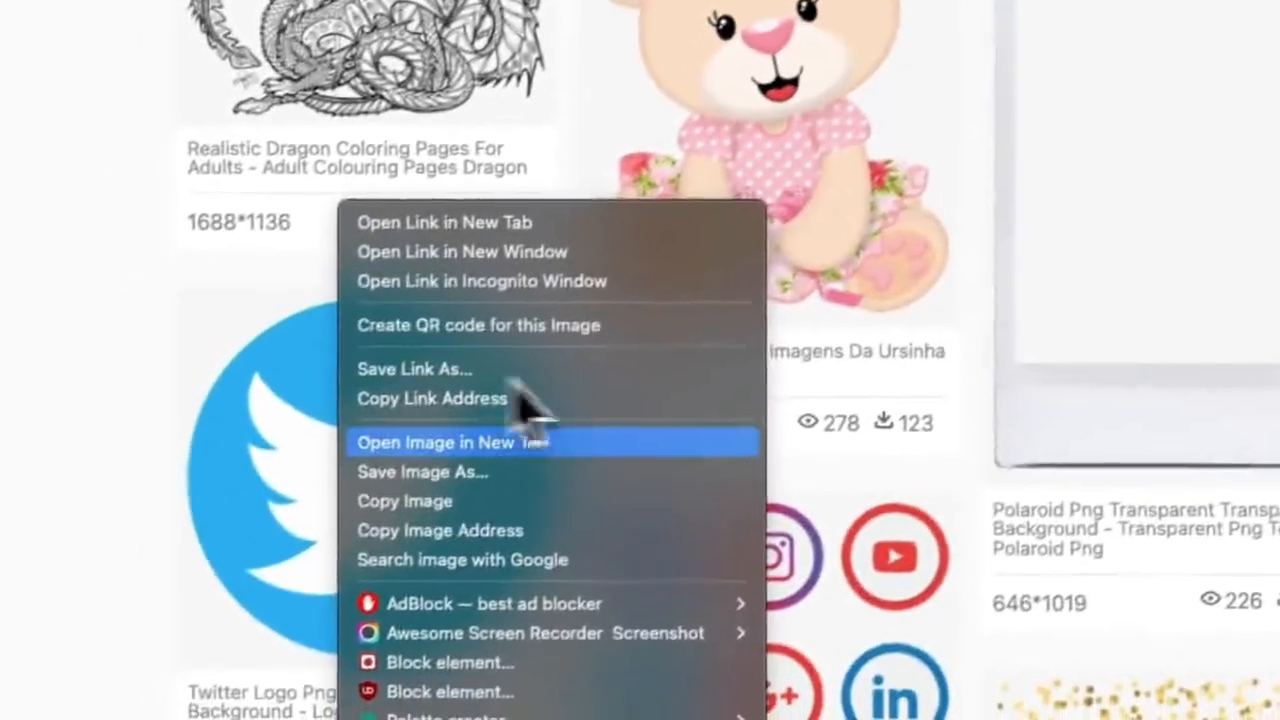
pyautogui.click(486, 525)
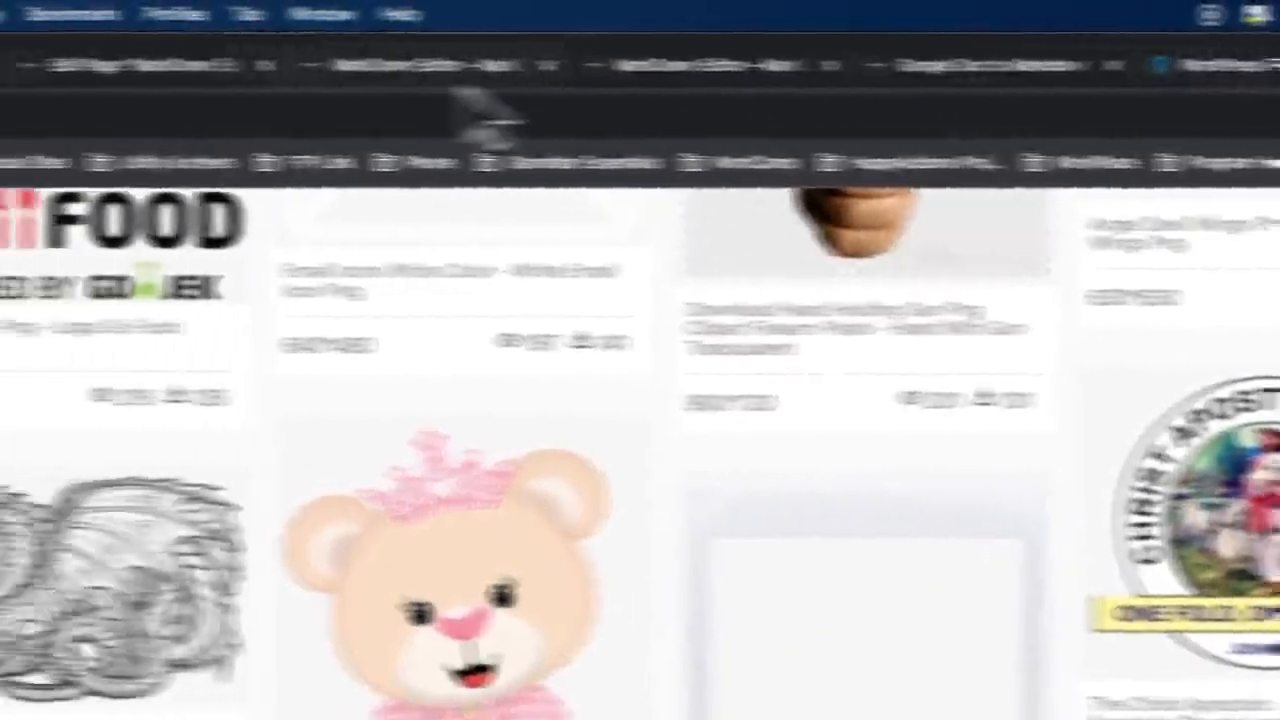
pyautogui.click(574, 73)
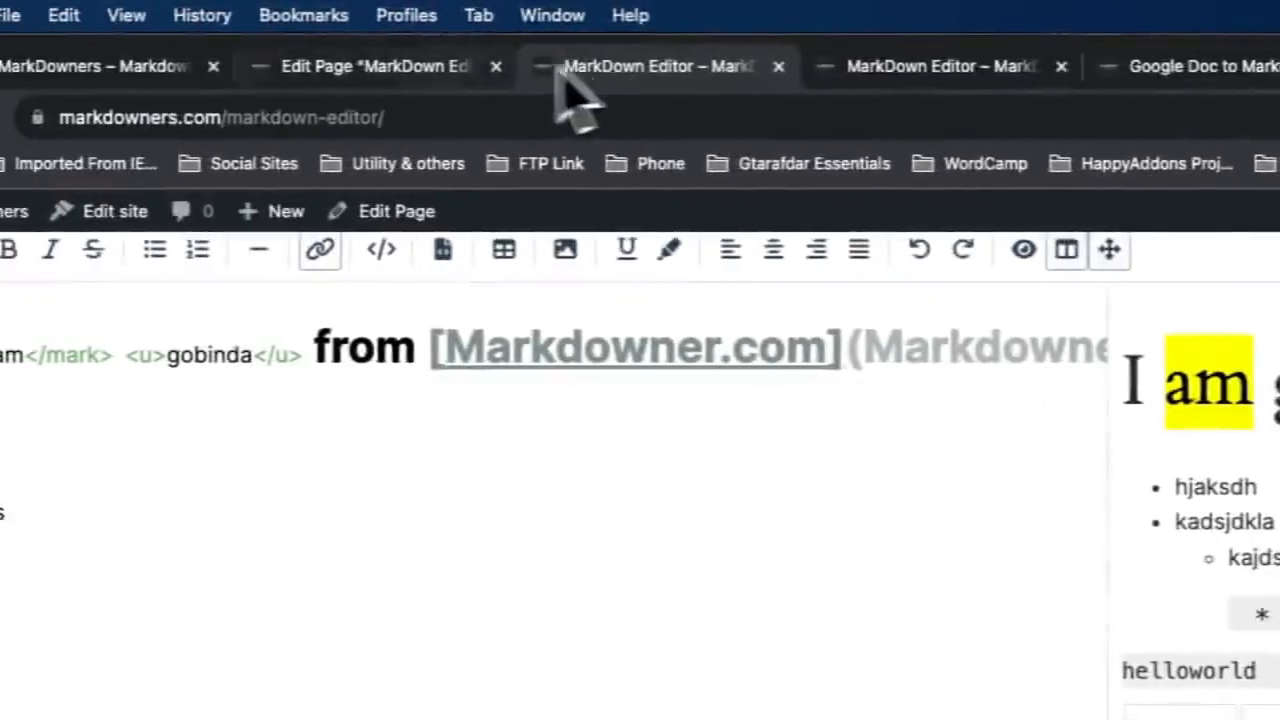
# Insert an image placeholder below the PhP code block and paste the copied logo address between its square brackets.
pyautogui.tripleClick(160, 581)
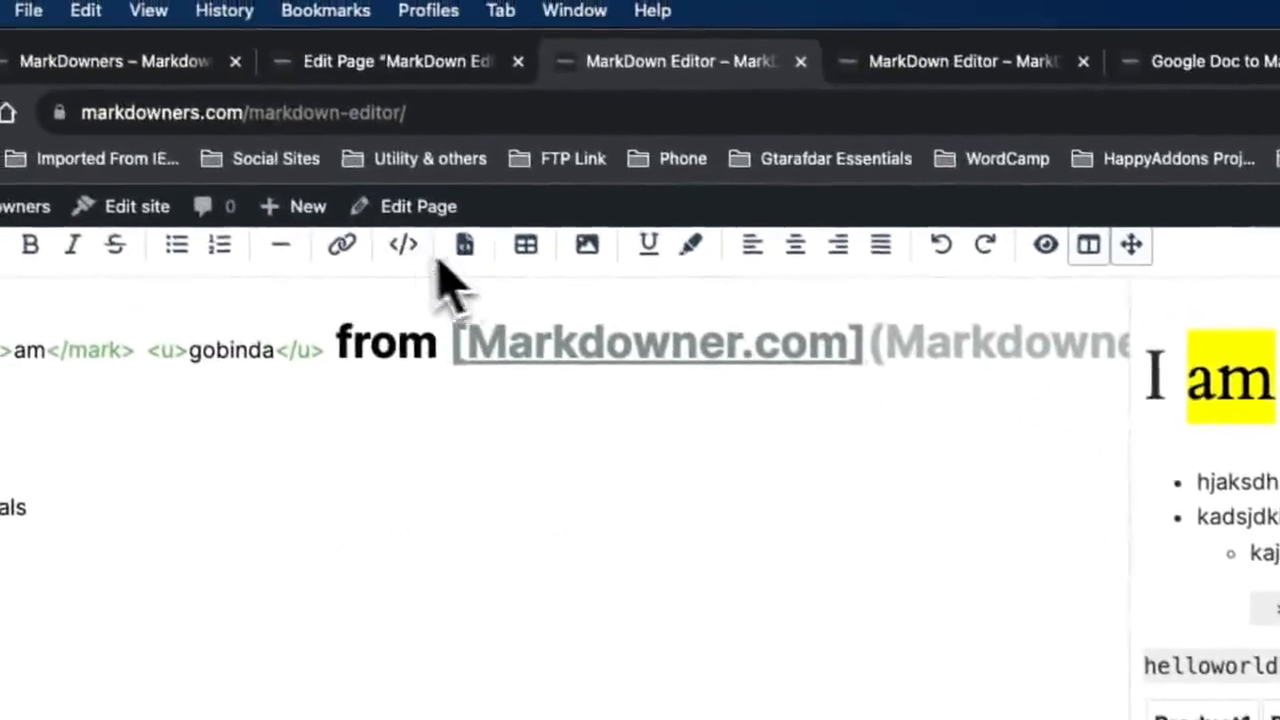
pyautogui.click(587, 244)
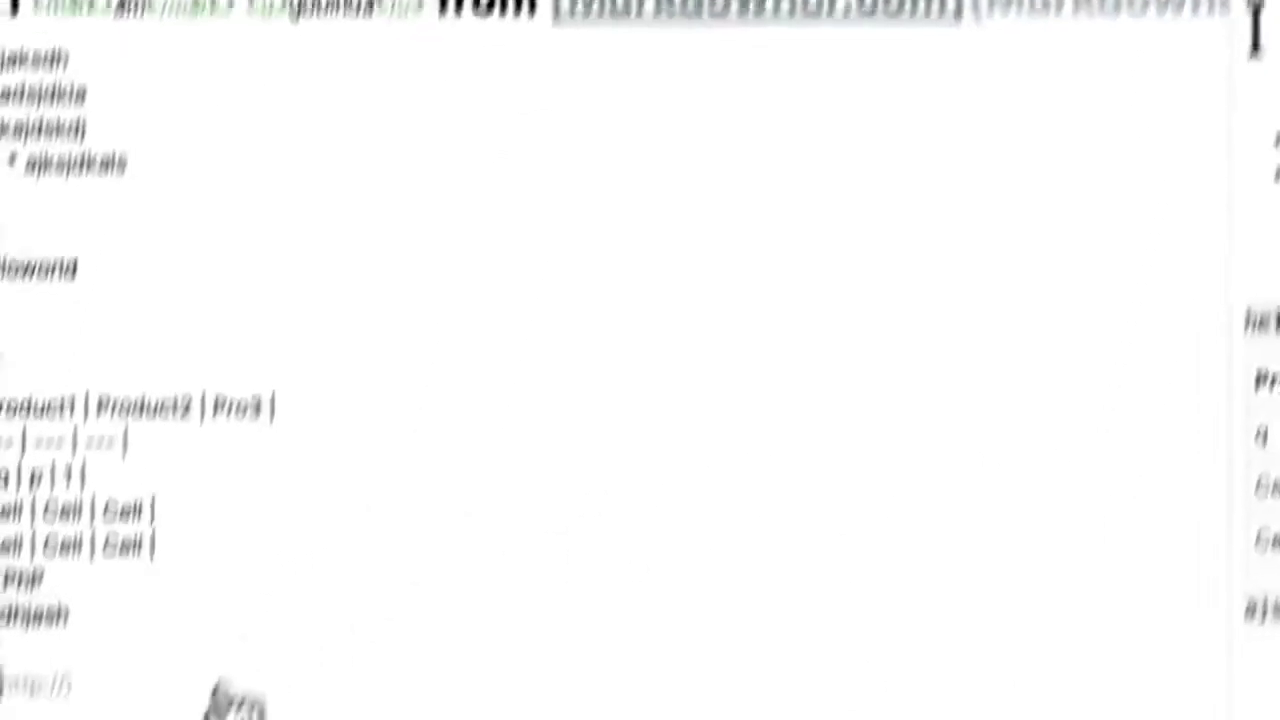
pyautogui.click(28, 519)
pyautogui.write('https://smallimg.pngkey.com/png/small/2-27646_twitter-logo-png-transparent-background-logo-twitter-png.png')
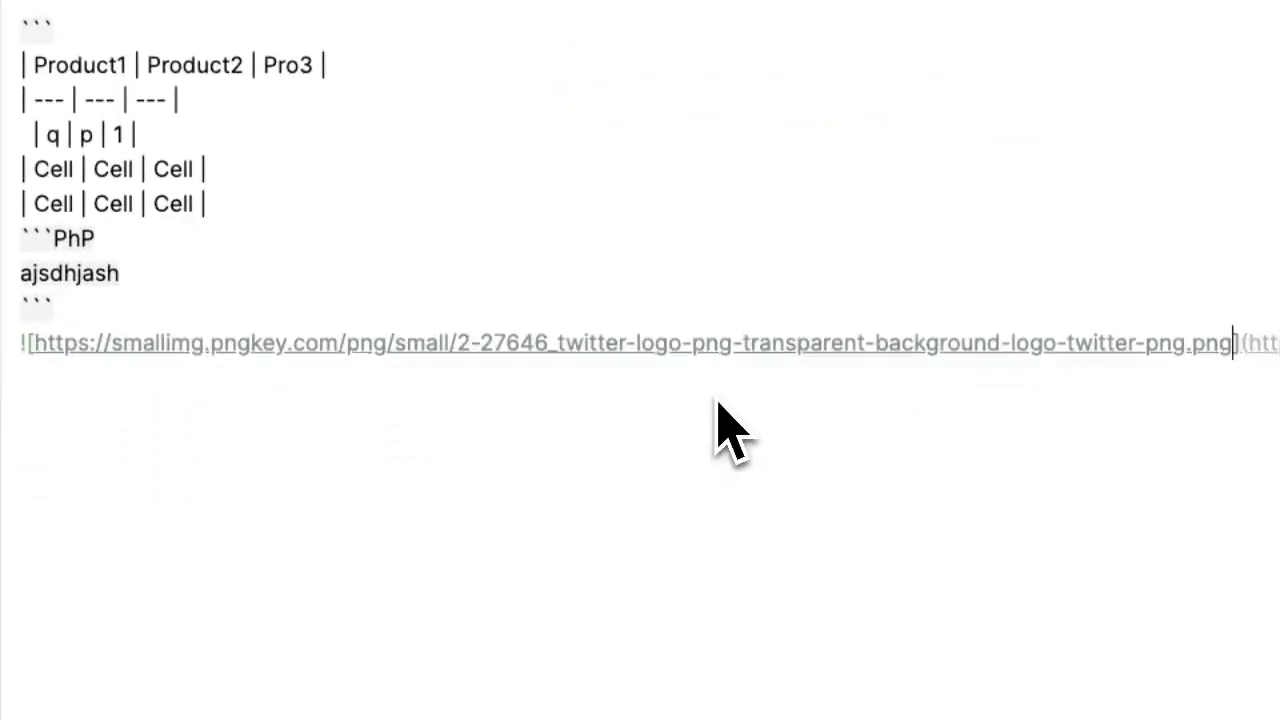
# Undo that paste, make the logo address the image's source instead, and add the line "fdsfsdf" below a horizontal rule.
pyautogui.hotkey('ctrl', 'z')
pyautogui.doubleClick(61, 337)
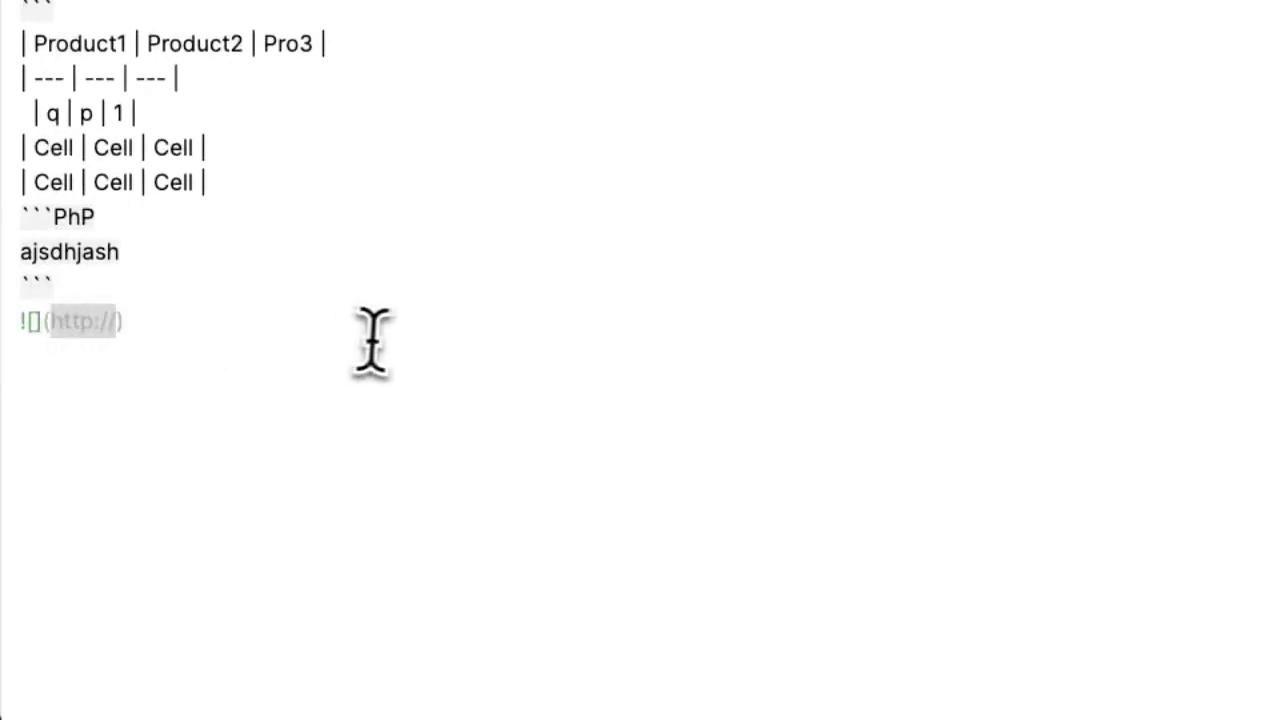
pyautogui.write('https://smallimg.pngkey.com/png/small/2-27646_twitter-logo-png-transparent-background-logo-twitter-png.png')
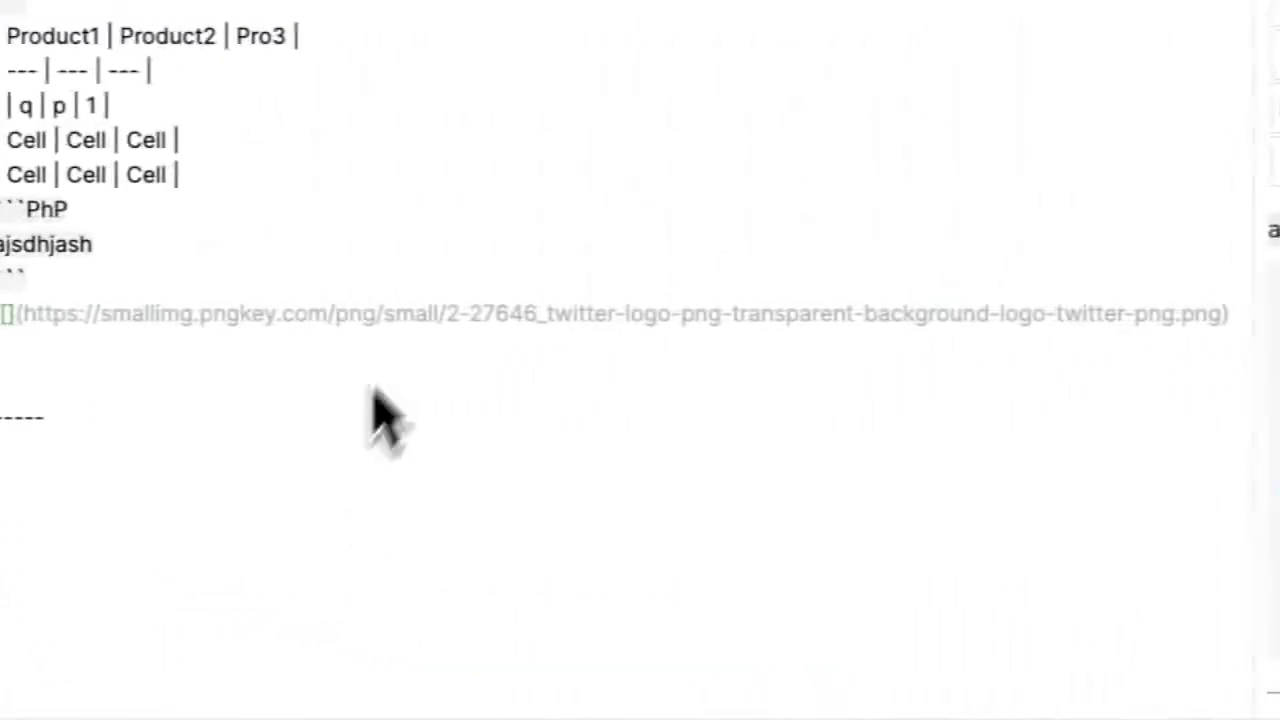
pyautogui.write('fdsfsdf')
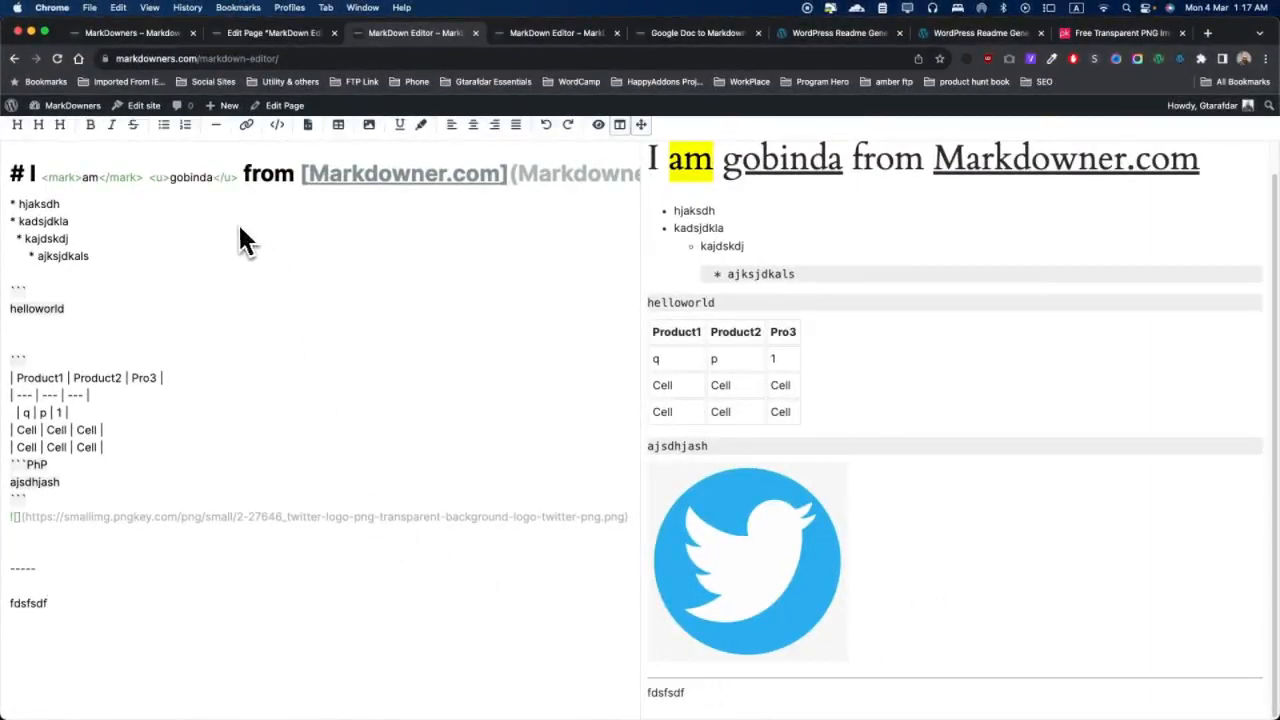
# Undo the recent edits step by step back to the state before the PhP code block was inserted.
pyautogui.click(547, 126)
pyautogui.click(547, 127)
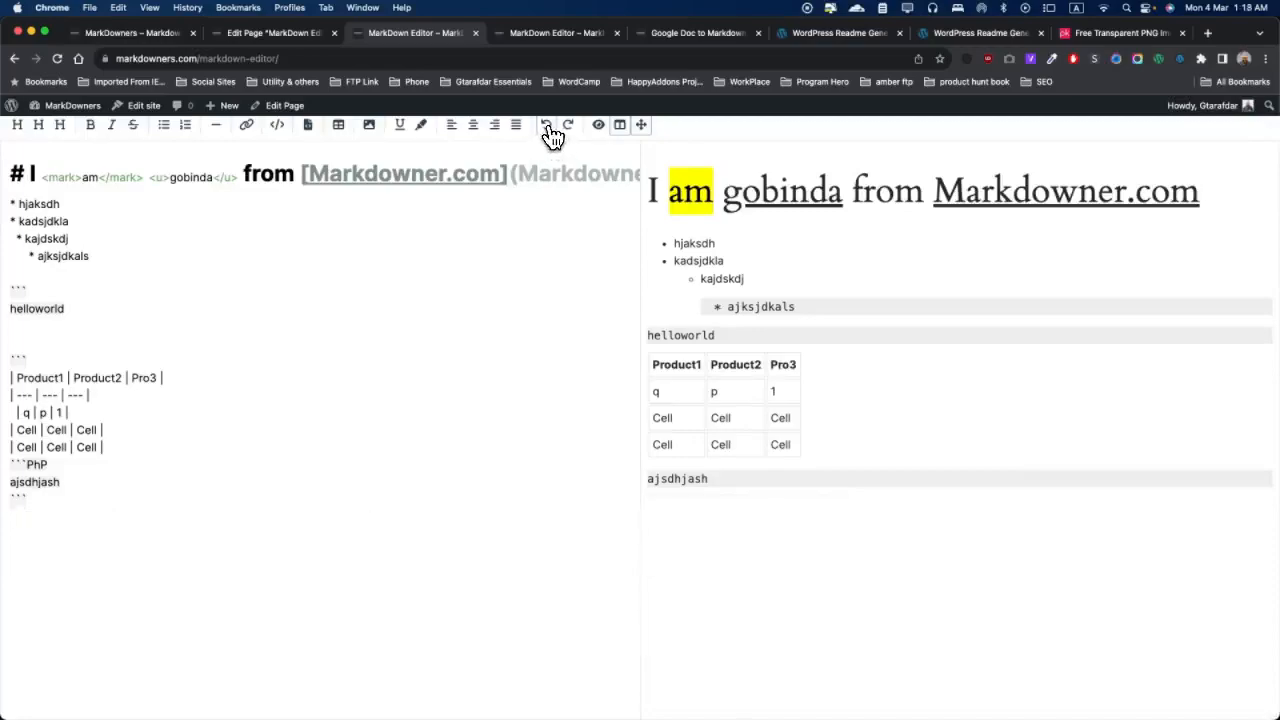
pyautogui.click(548, 128)
pyautogui.click(548, 128)
pyautogui.click(548, 128)
pyautogui.click(548, 128)
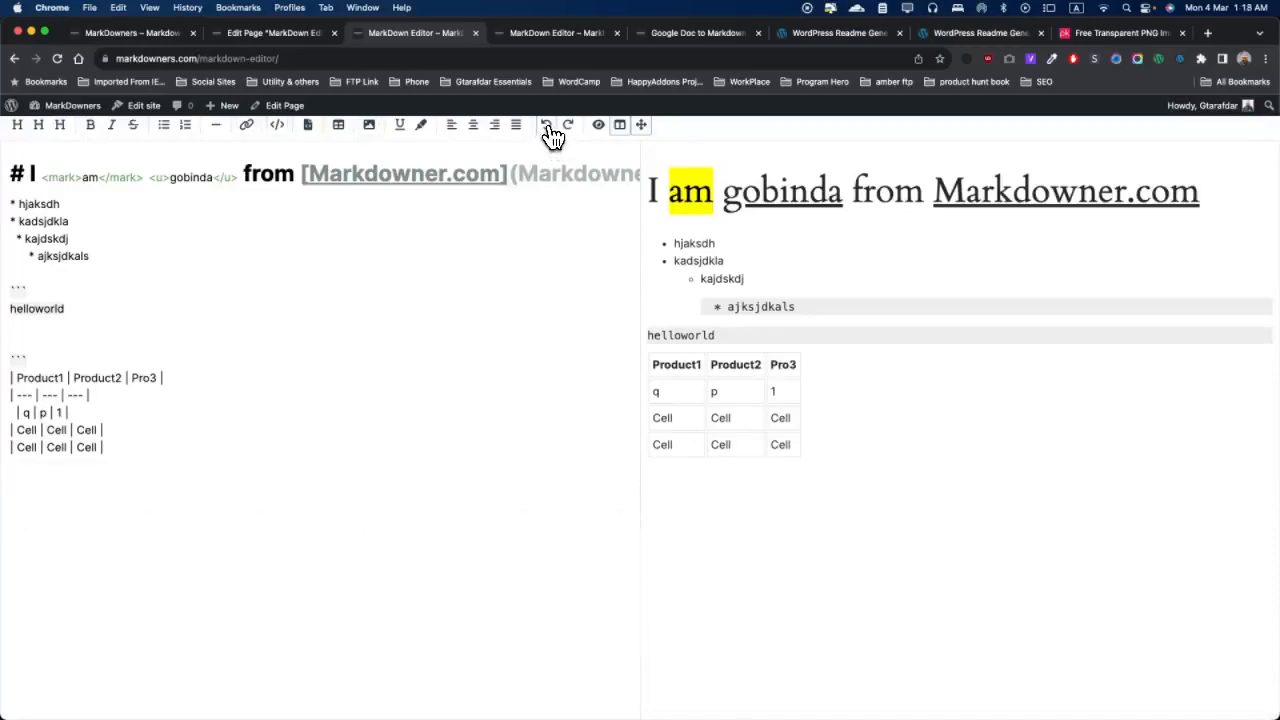
# Redo the undone edits to restore the PhP code block and the empty image placeholder.
pyautogui.click(569, 126)
pyautogui.click(569, 126)
pyautogui.click(569, 126)
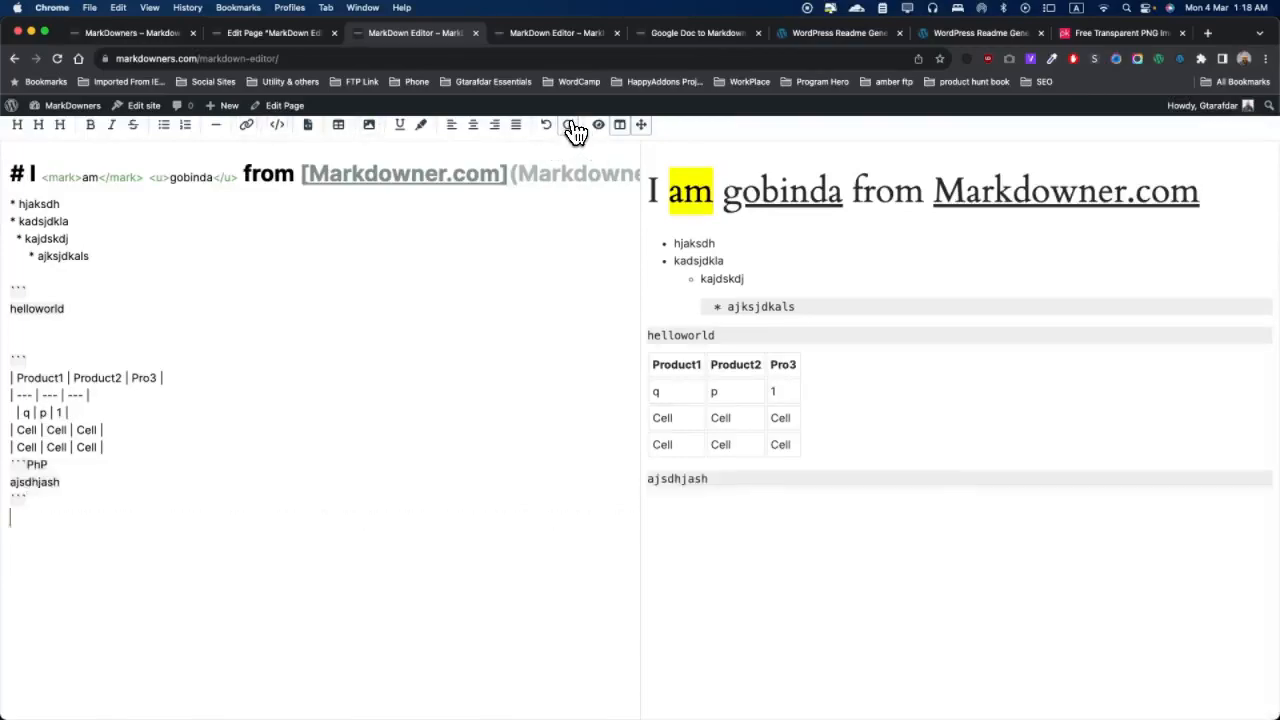
# Exit the editor's full-screen mode to return to the normal page layout with the toolbar above the document.
pyautogui.click(641, 125)
pyautogui.scroll(-5, 323, 477)
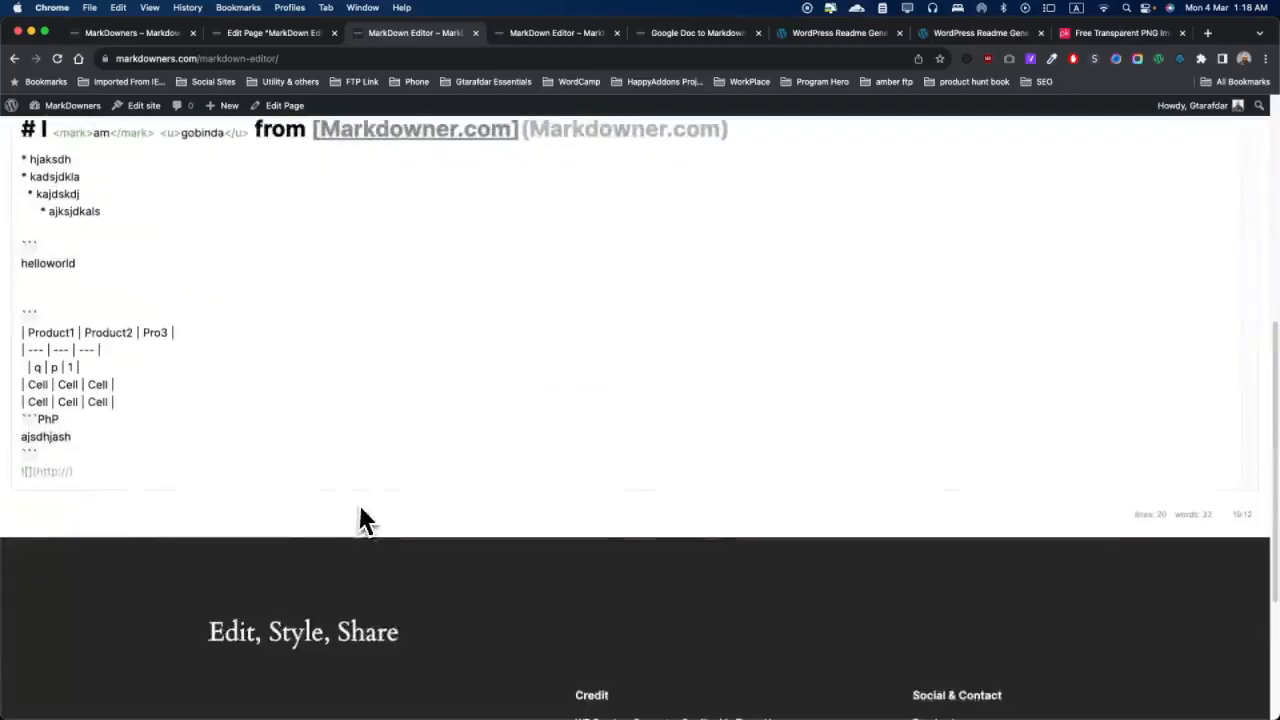
pyautogui.scroll(3, 381, 433)
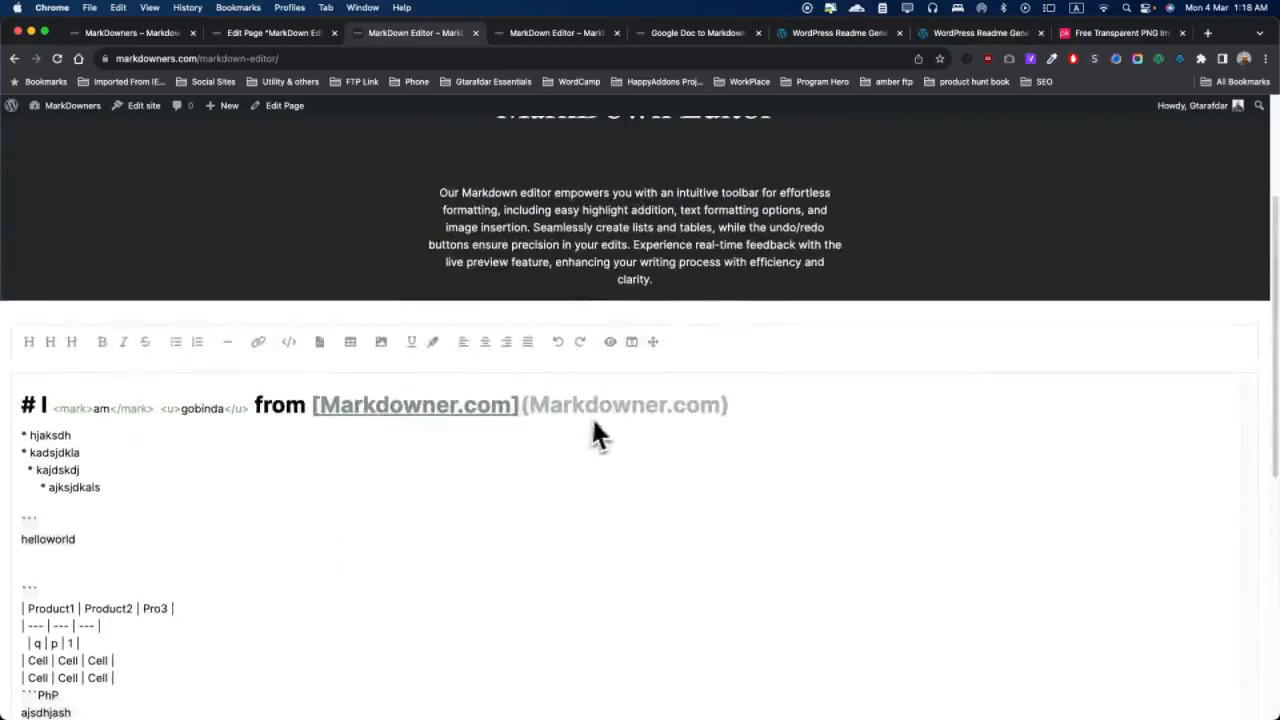
# Switch the editor to preview mode and look through the rendered document.
pyautogui.click(610, 342)
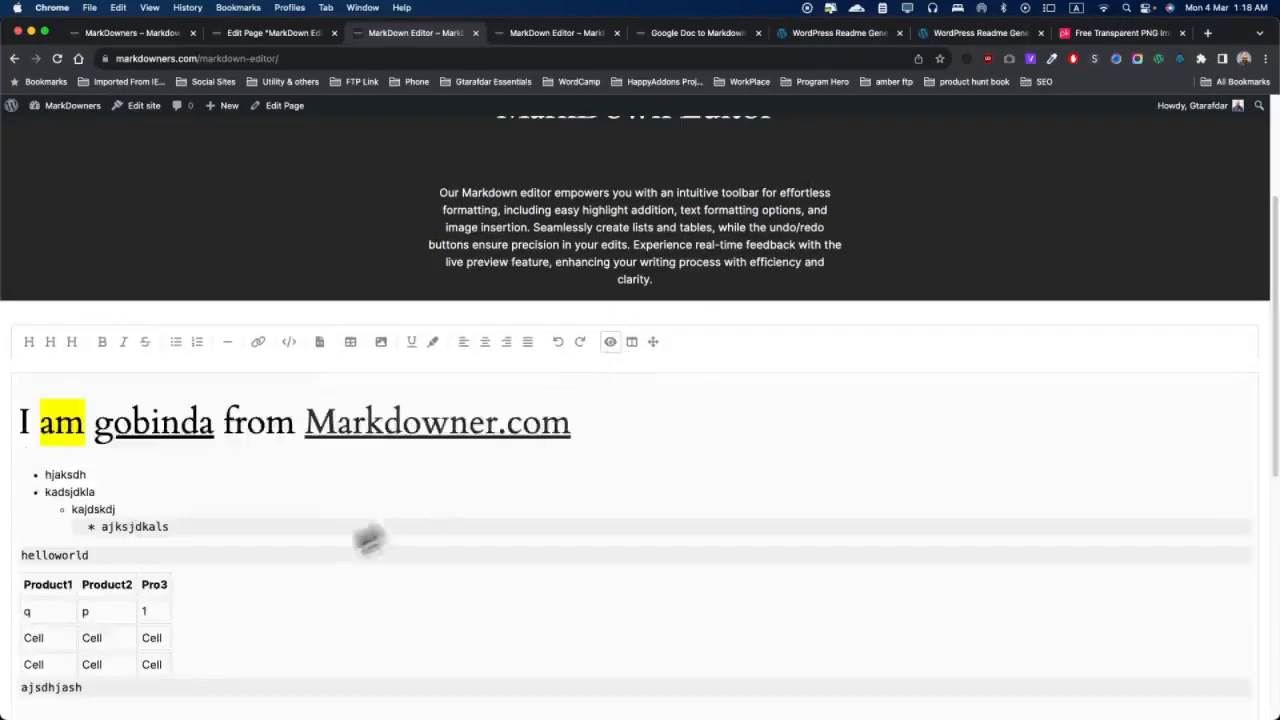
pyautogui.scroll(-5, 217, 586)
pyautogui.scroll(5, 223, 574)
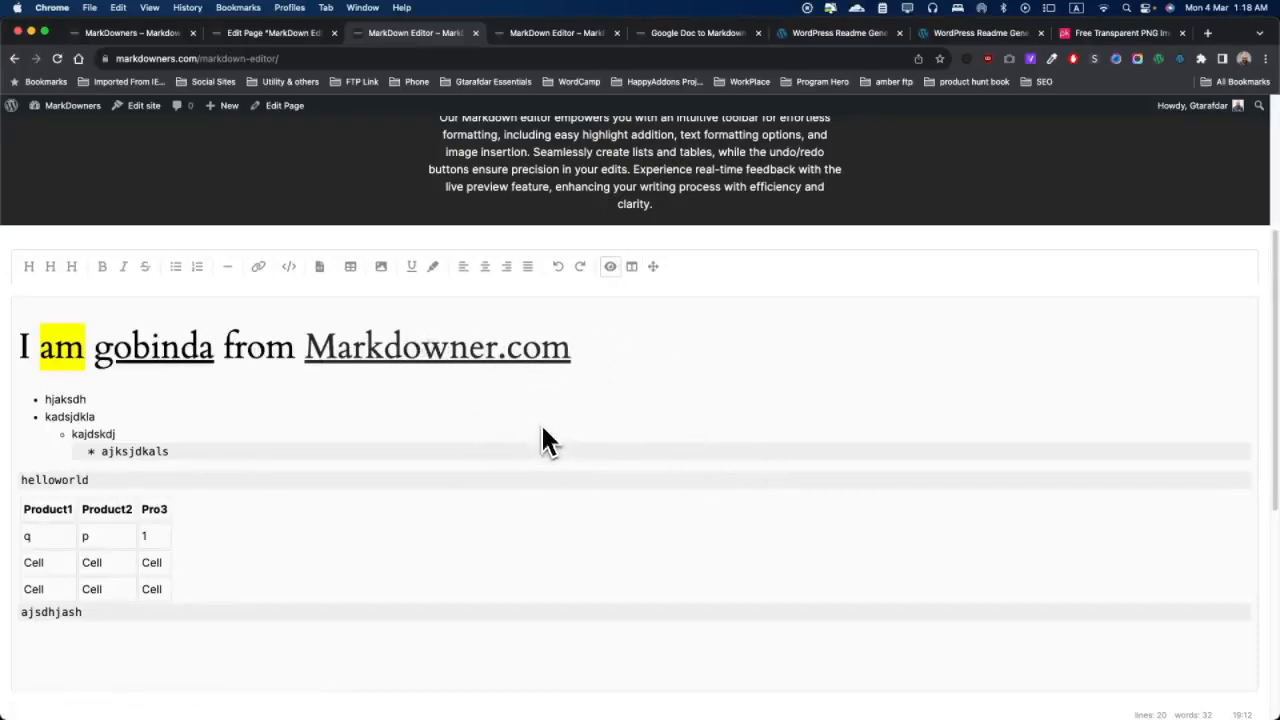
pyautogui.scroll(3, 690, 505)
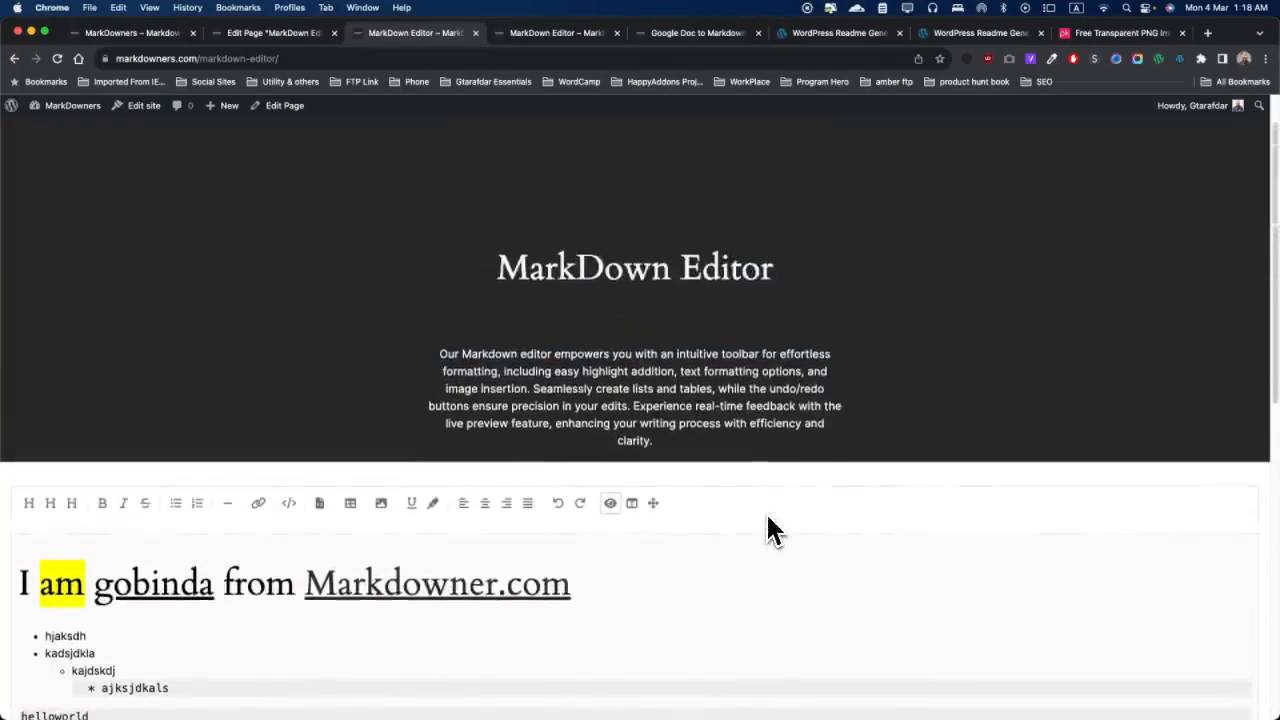
pyautogui.scroll(-1, 770, 548)
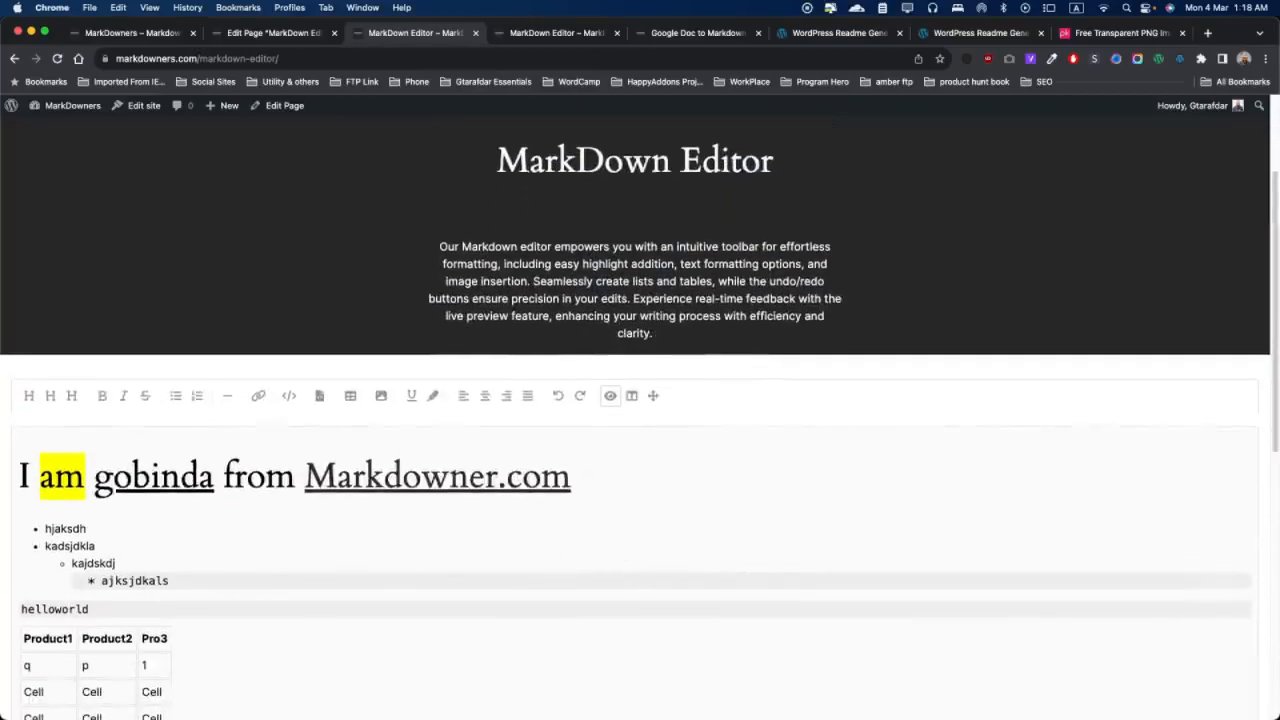